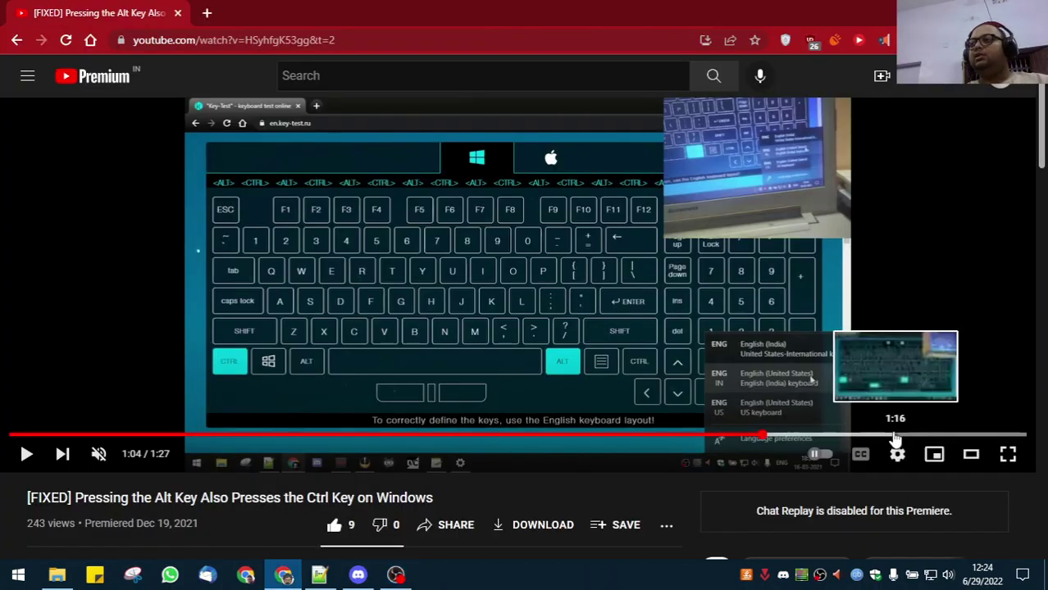
# Play the Alt-and-Ctrl fix tutorial through the language list part and pause it at 1:15.
pyautogui.press('space')
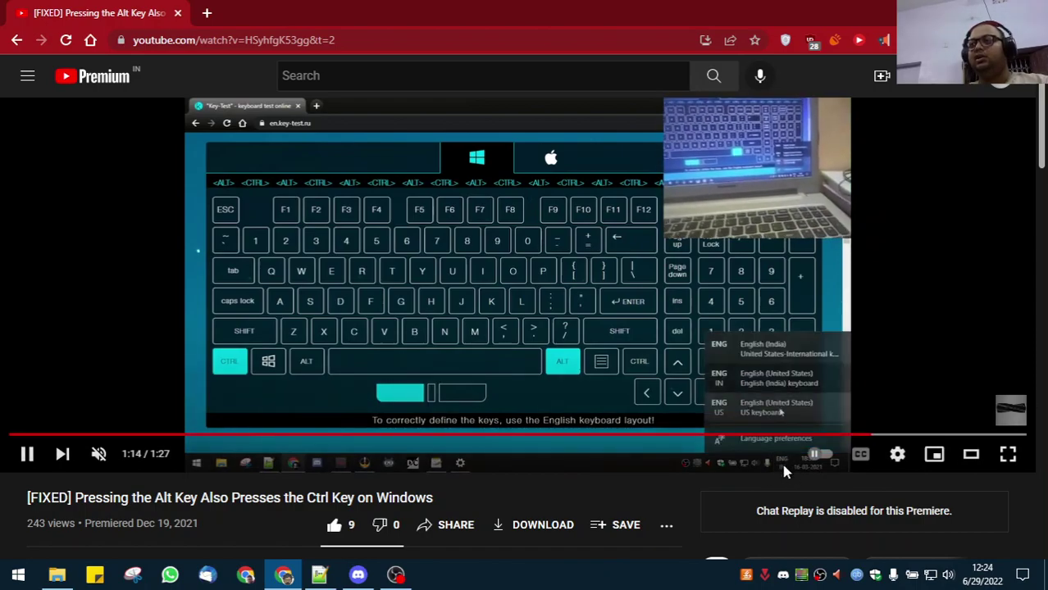
pyautogui.click(603, 361)
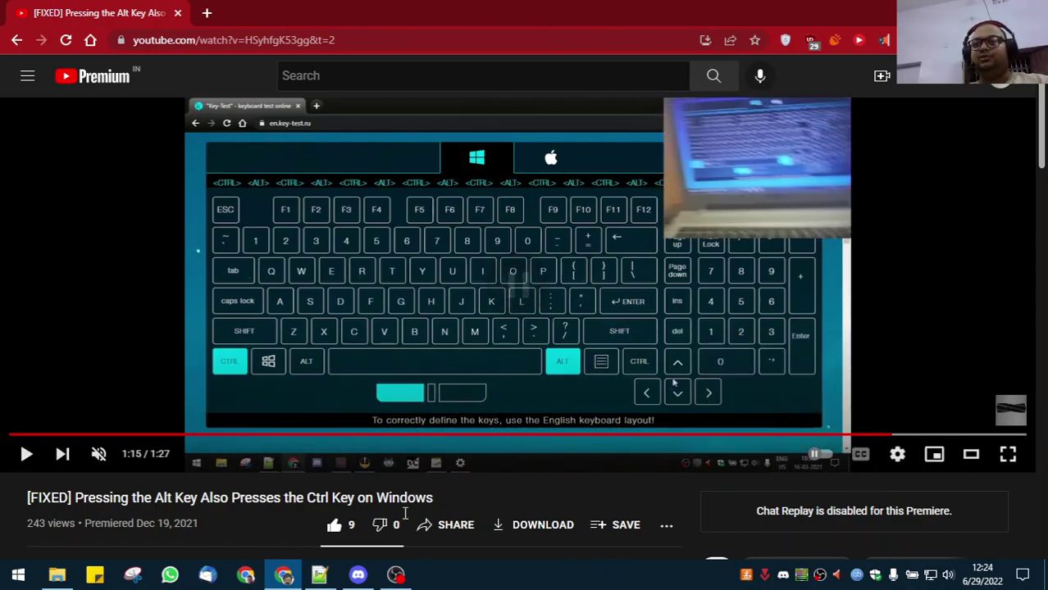
# Copy the two-line Rundll32 Shell32.dll,Control_RunDLL input.dll command from the Notepad++ notes.
pyautogui.click(358, 574)
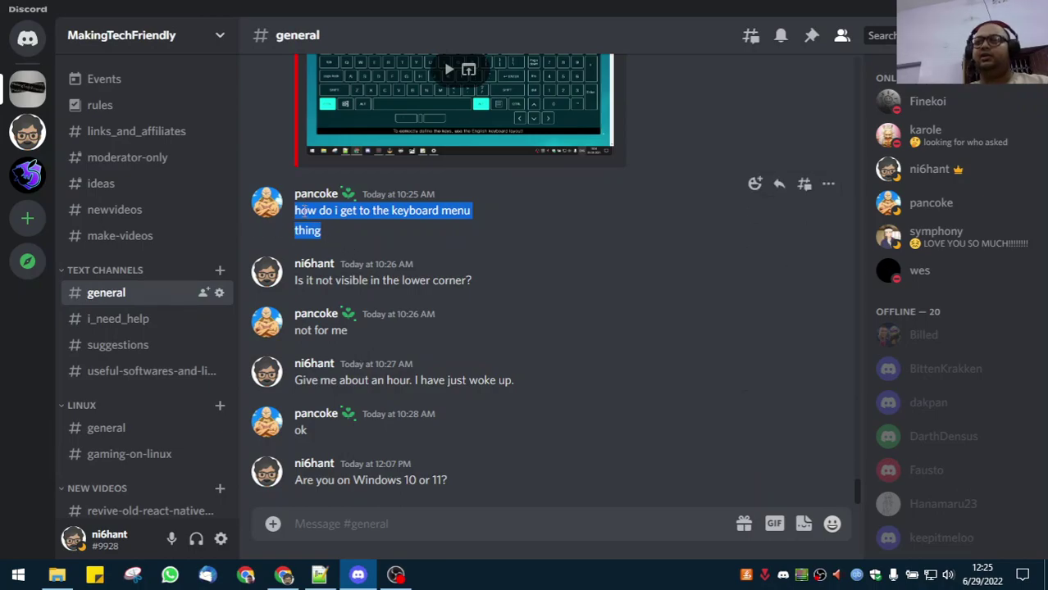
pyautogui.hotkey('alt', 'Tab')
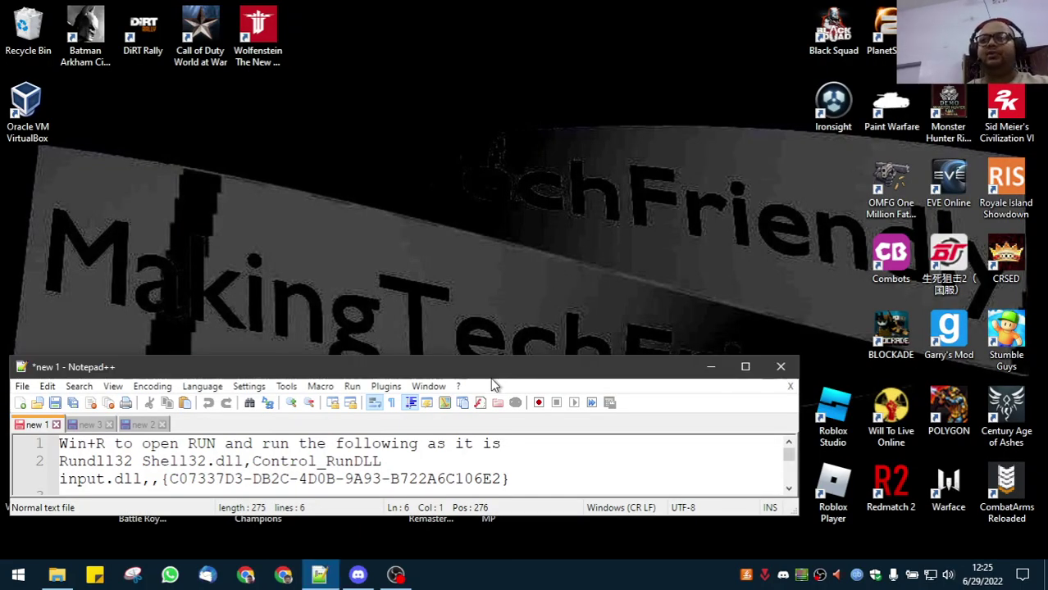
pyautogui.moveTo(515, 481); pyautogui.dragTo(59, 462)
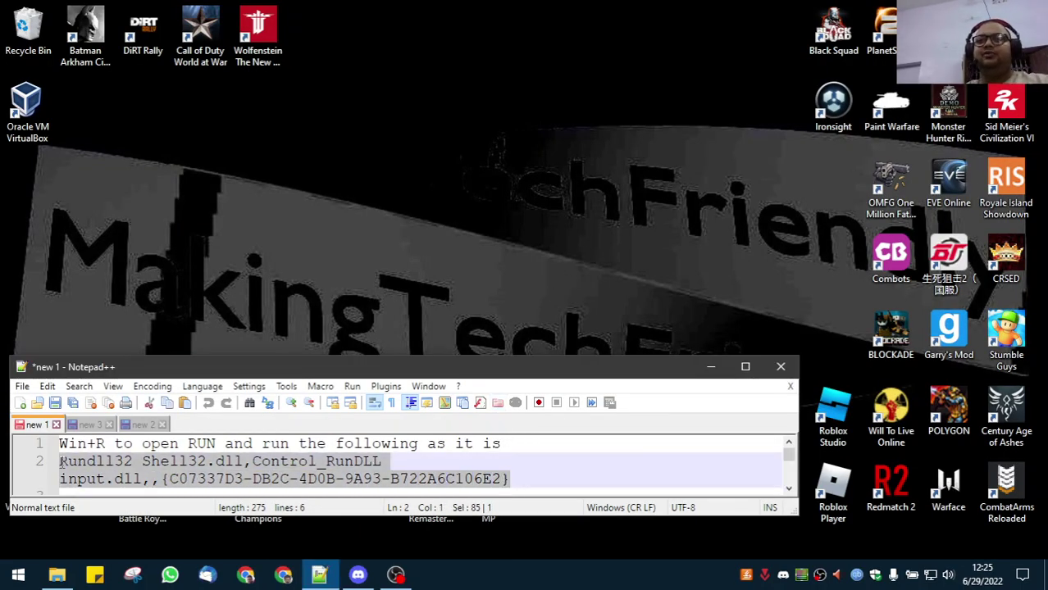
pyautogui.rightClick(97, 465)
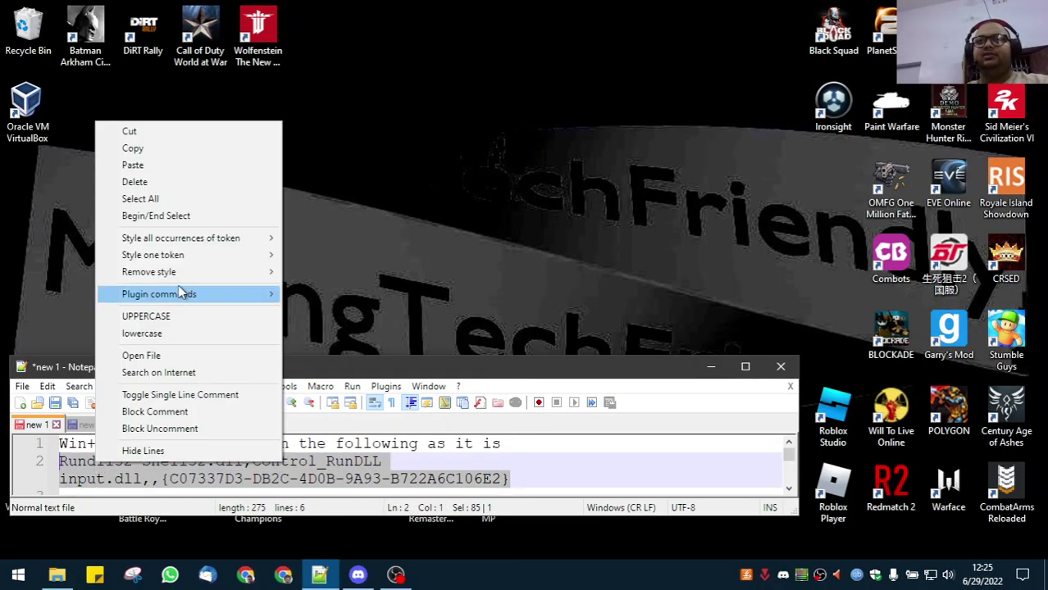
pyautogui.click(178, 150)
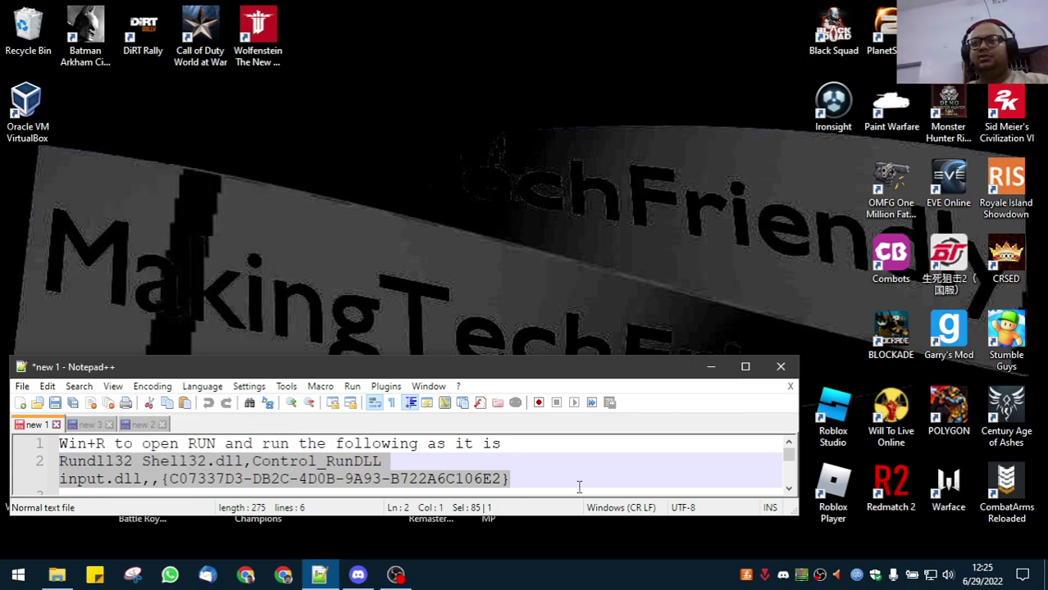
# Run the pasted Rundll32 input.dll command from Win+R to open Text Services and Input Languages.
pyautogui.press('super+r')
pyautogui.hotkey('ctrl', 'v')
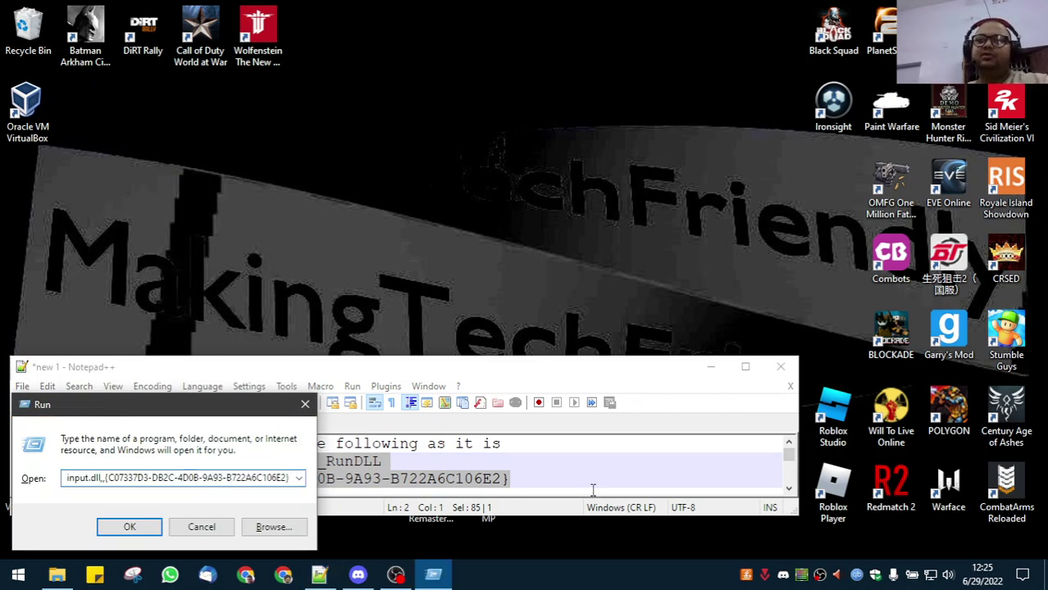
pyautogui.press('Return')
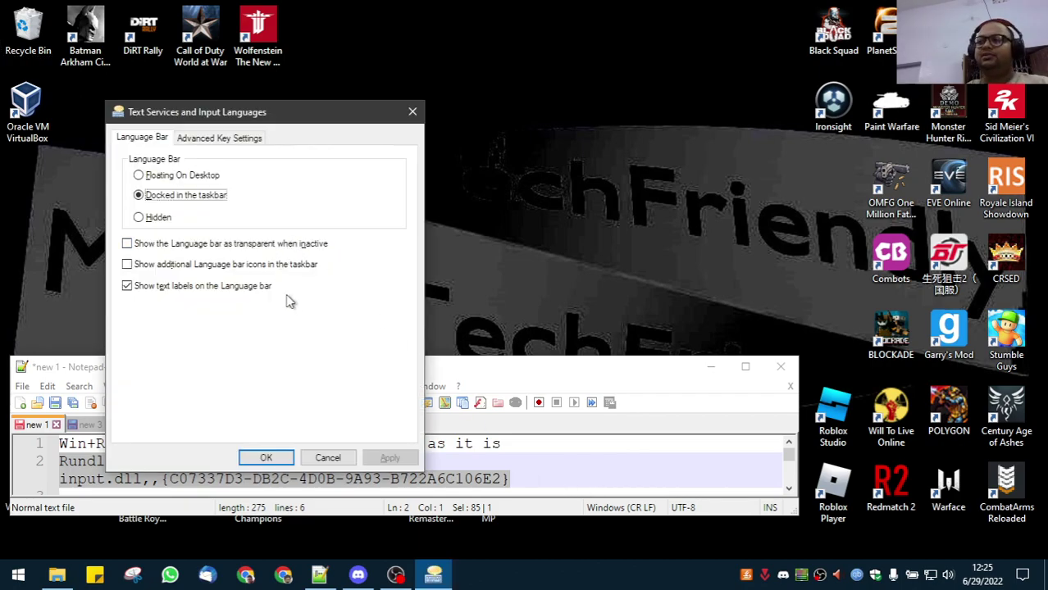
# Switch the language bar to Hidden, back to Docked in the taskbar, then cancel the dialog.
pyautogui.click(144, 218)
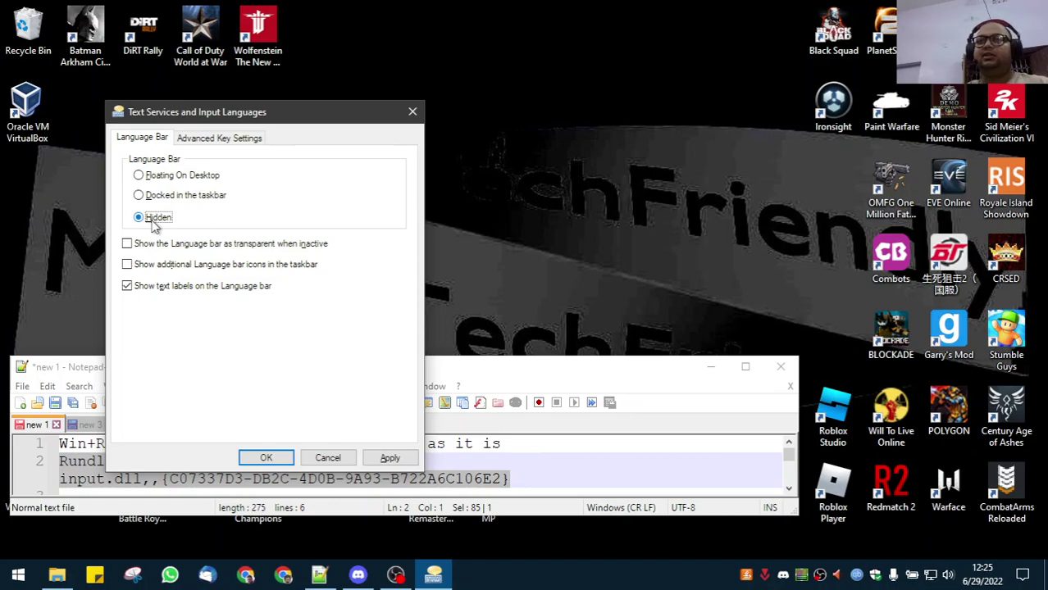
pyautogui.click(173, 204)
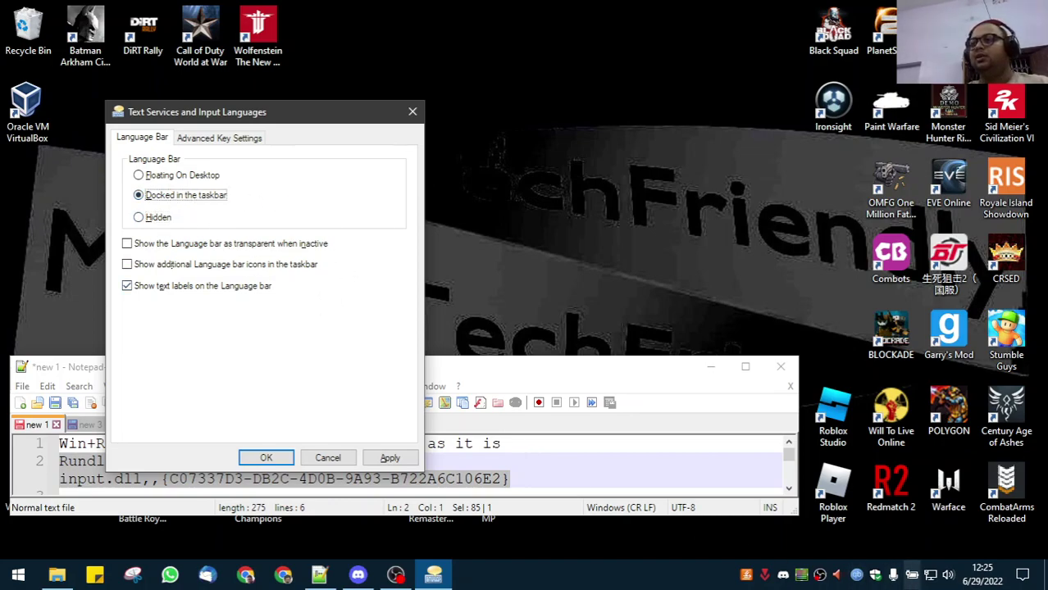
pyautogui.click(353, 461)
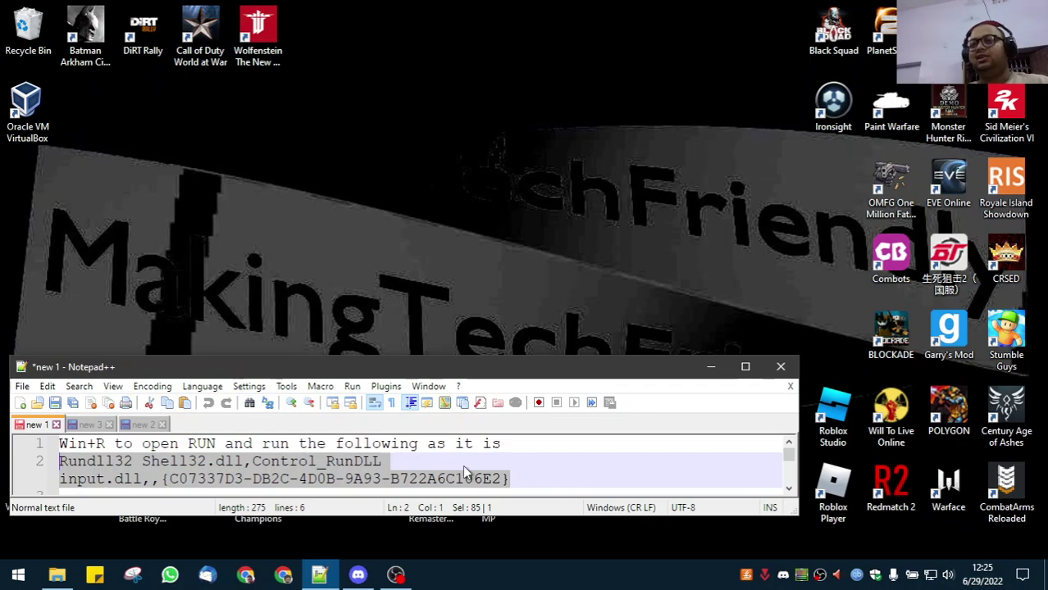
# Open Settings to the Time & Language > Language page.
pyautogui.scroll(-1, 462, 465)
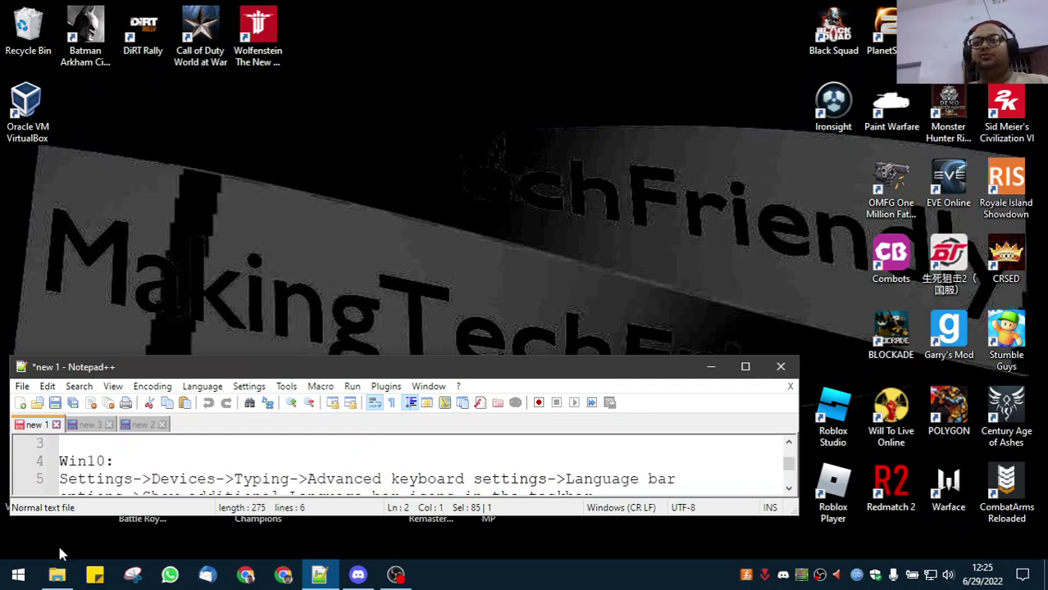
pyautogui.click(18, 575)
pyautogui.click(15, 498)
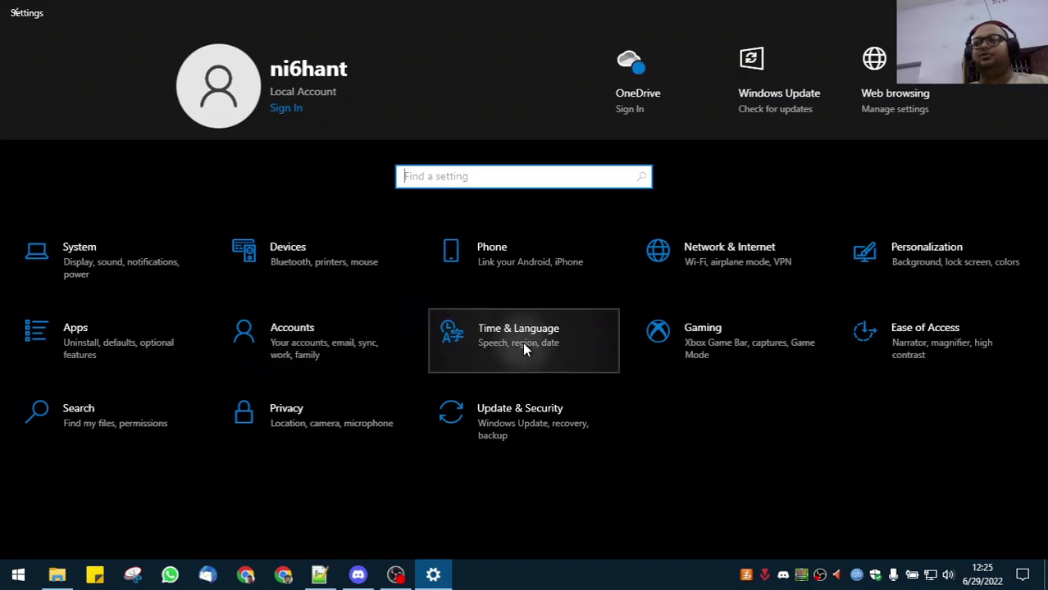
pyautogui.click(522, 342)
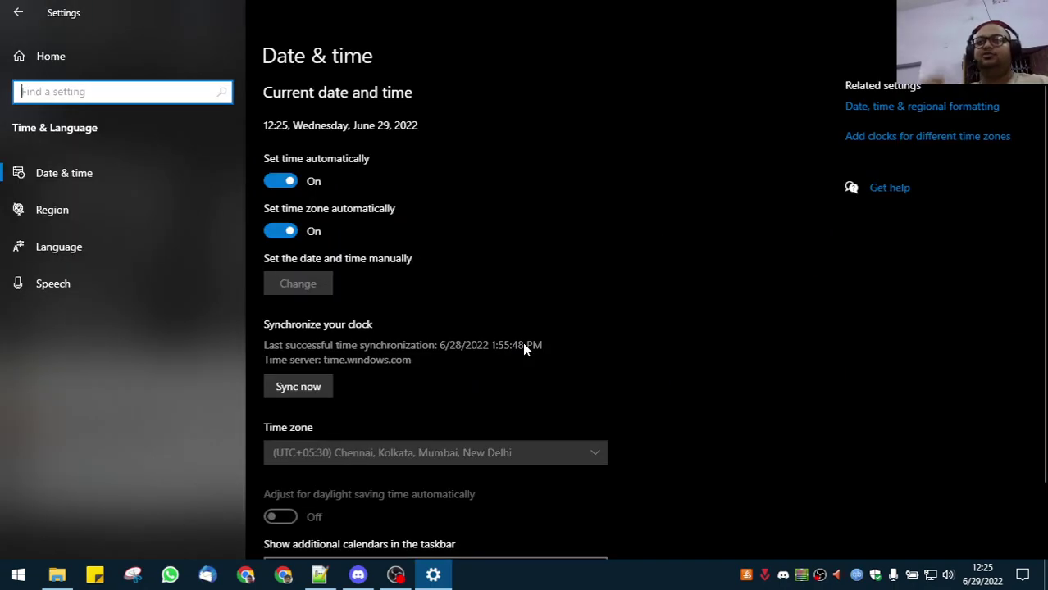
pyautogui.click(124, 256)
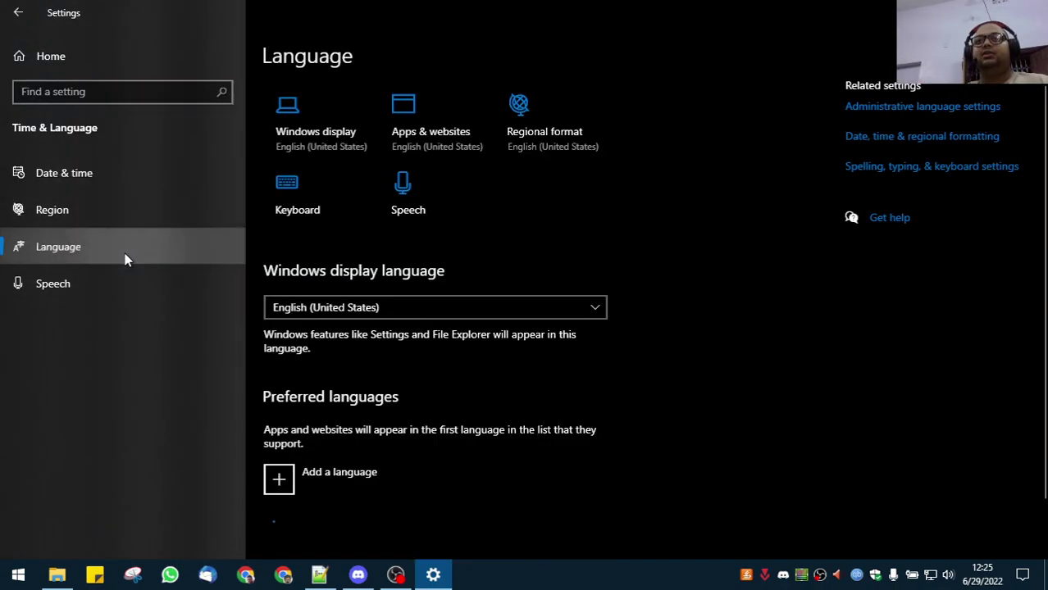
# Open the Add a language picker and cancel it without adding anything.
pyautogui.scroll(-1, 423, 362)
pyautogui.scroll(-1, 422, 365)
pyautogui.click(353, 406)
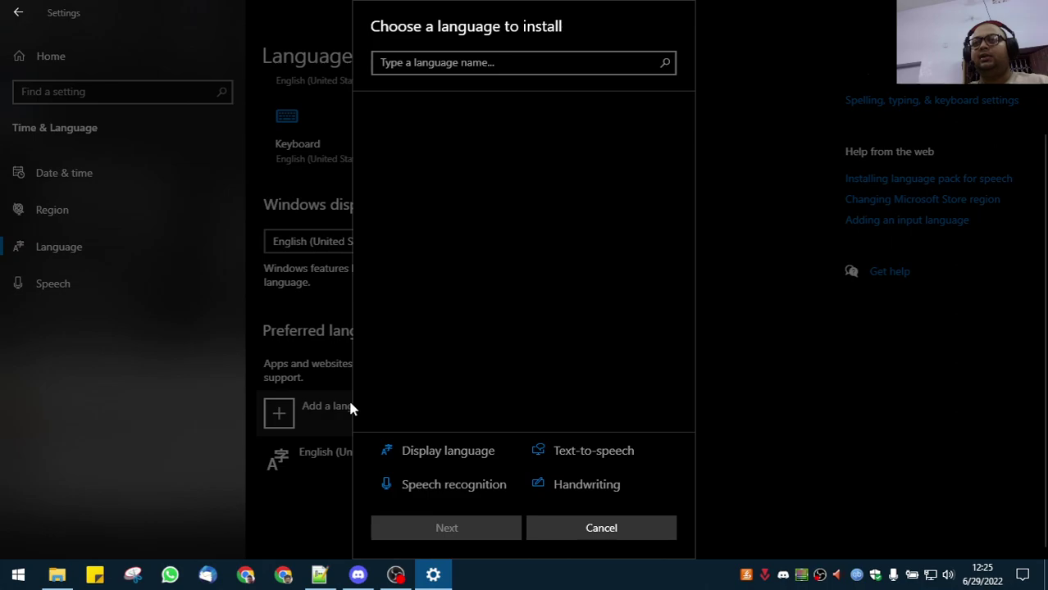
pyautogui.click(623, 533)
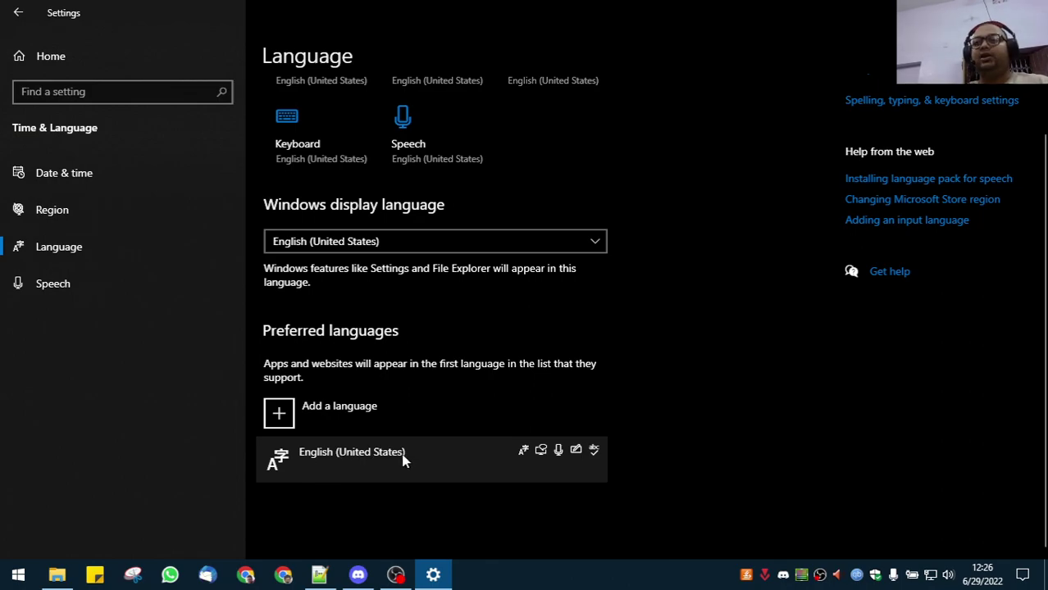
# Start an Add a language search, then dismiss the picker after mistyping 'enlg'.
pyautogui.click(362, 415)
pyautogui.scroll(-6, 504, 299)
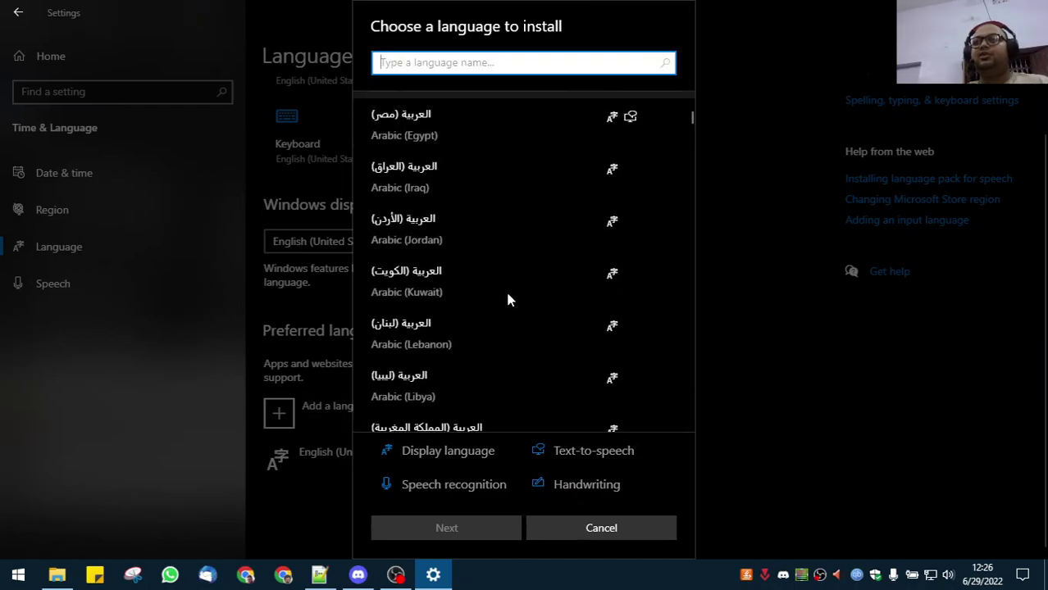
pyautogui.write('enlg')
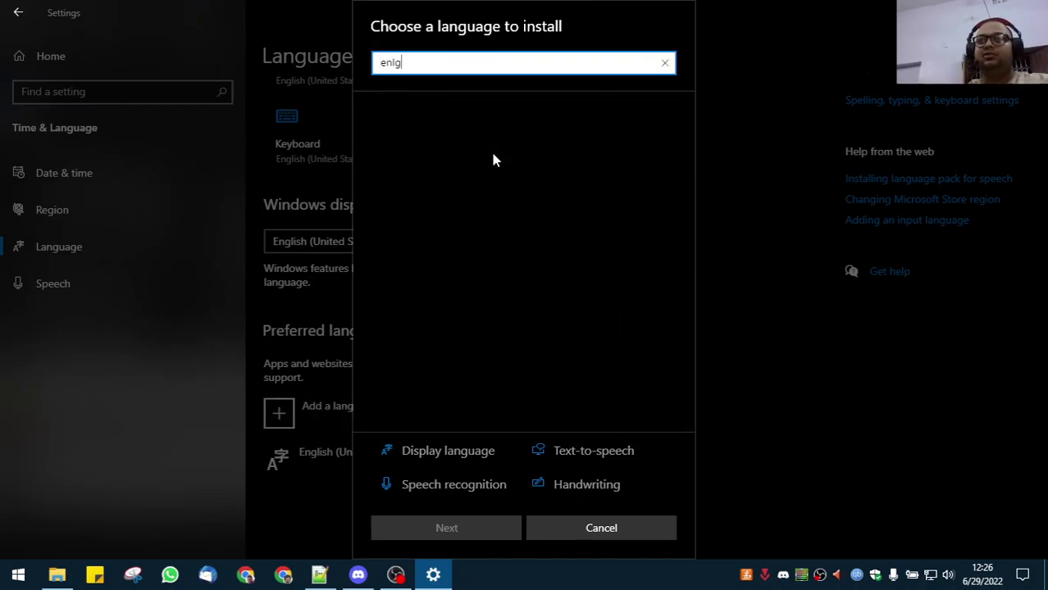
pyautogui.press('BackSpace')
pyautogui.press('BackSpace')
pyautogui.press('BackSpace')
pyautogui.press('Escape')
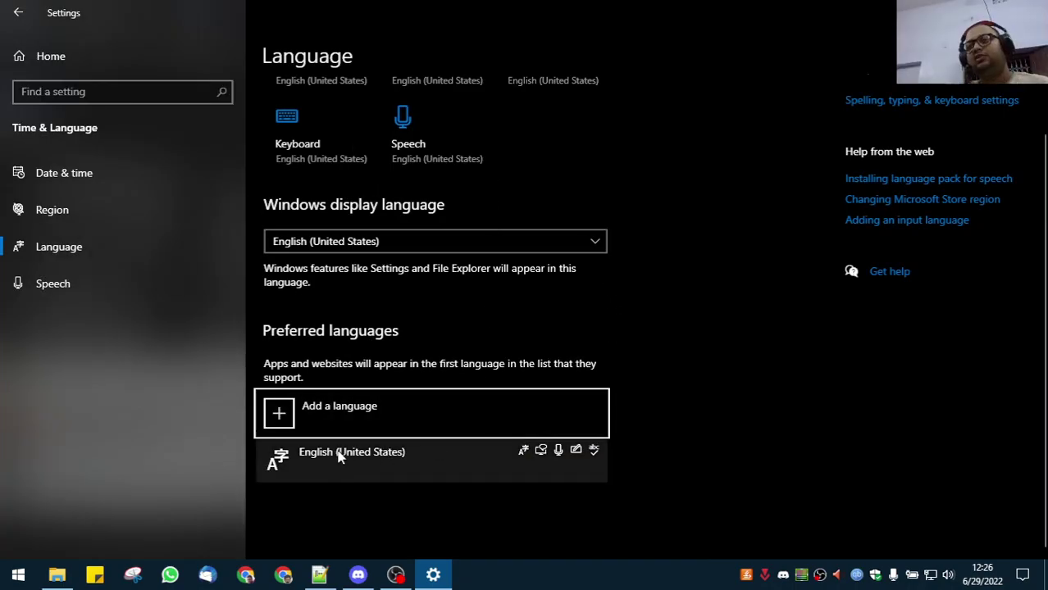
# Search 'english' in the language picker and install English (United Kingdom).
pyautogui.click(395, 406)
pyautogui.write('enlight')
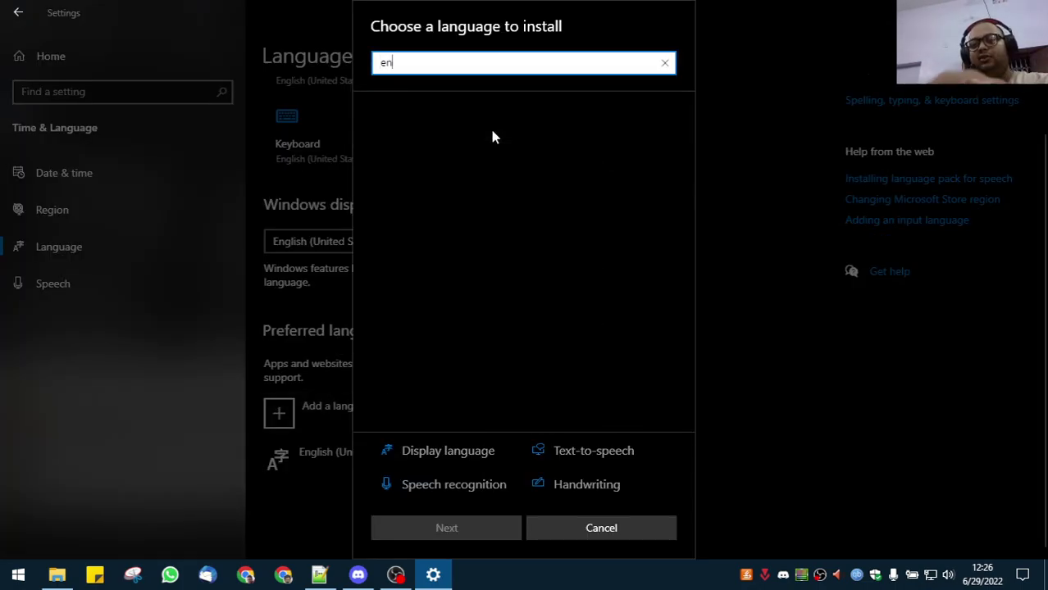
pyautogui.press('BackSpace')
pyautogui.press('BackSpace')
pyautogui.write('sh')
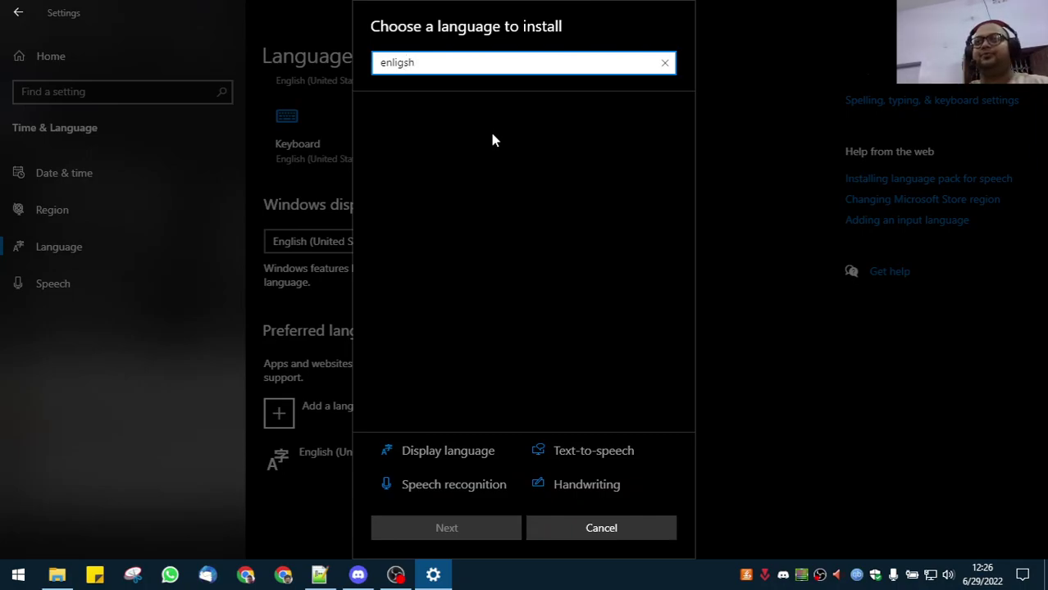
pyautogui.hotkey('ctrl', 'a')
pyautogui.press('BackSpace')
pyautogui.write('english')
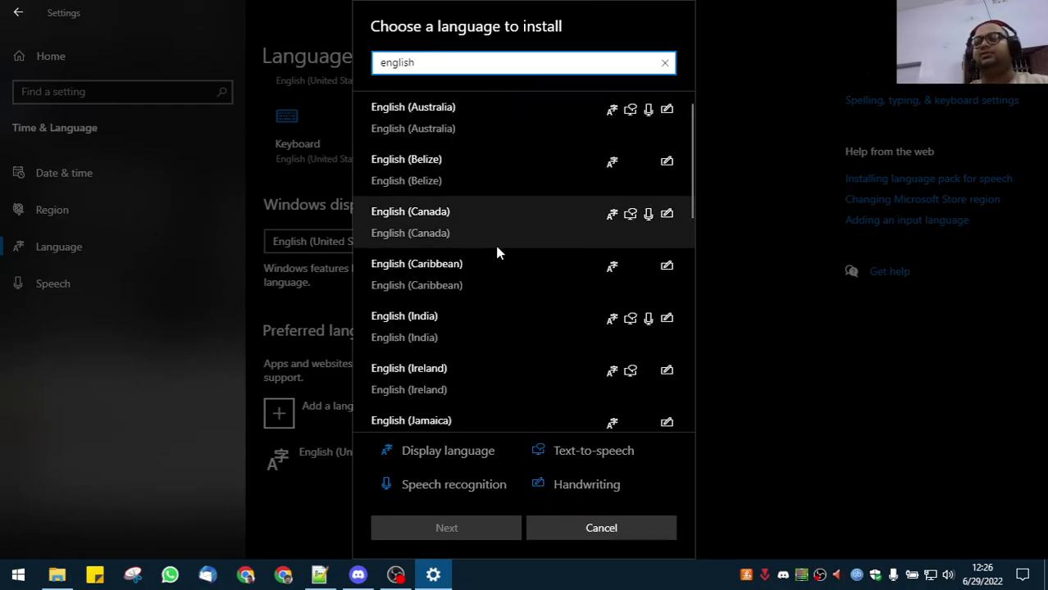
pyautogui.scroll(-5, 494, 271)
pyautogui.scroll(-2, 494, 324)
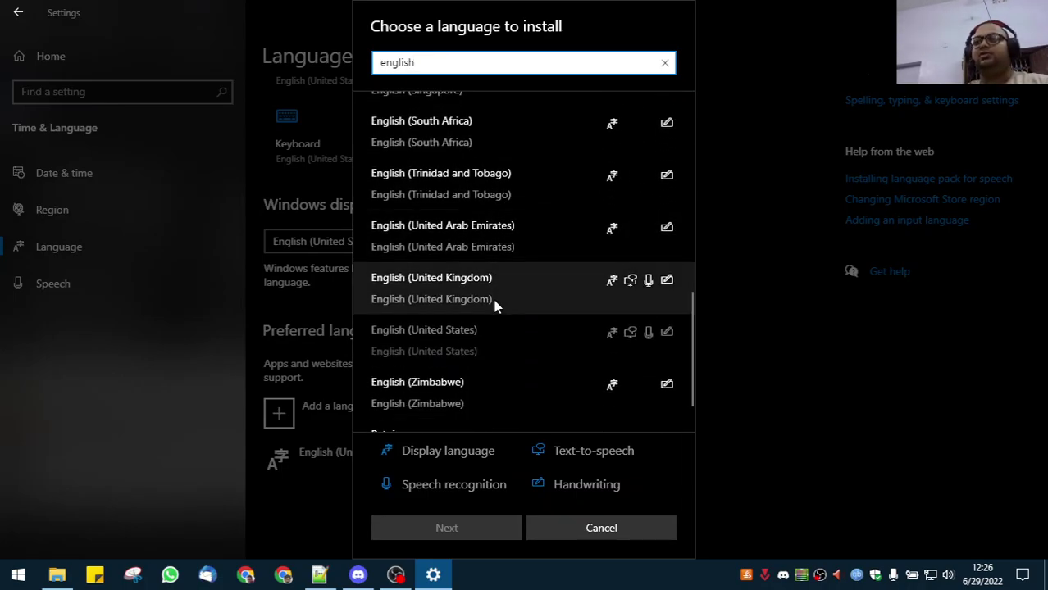
pyautogui.click(494, 301)
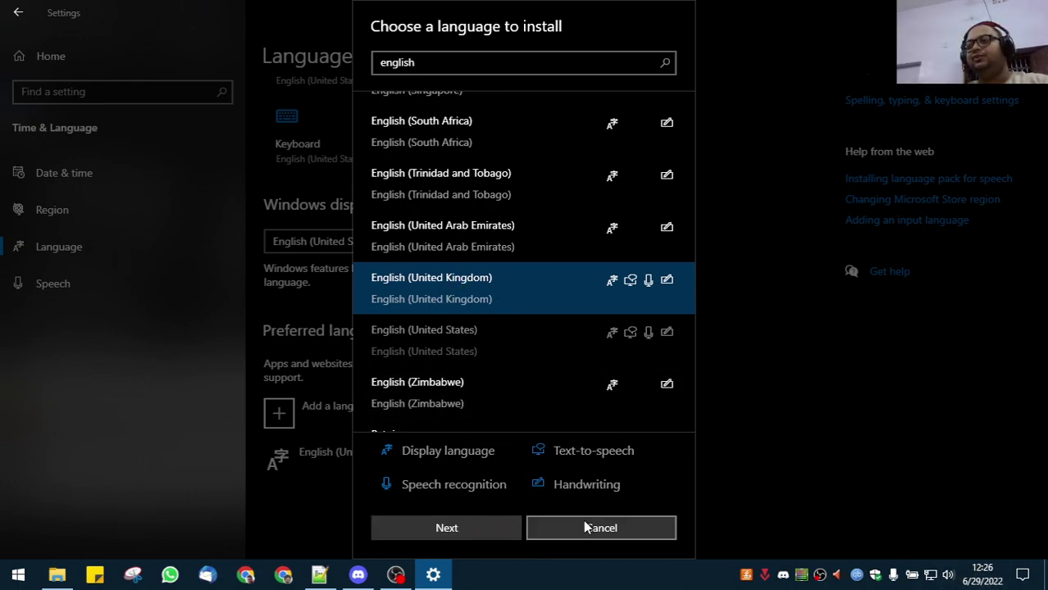
pyautogui.click(473, 529)
pyautogui.click(473, 529)
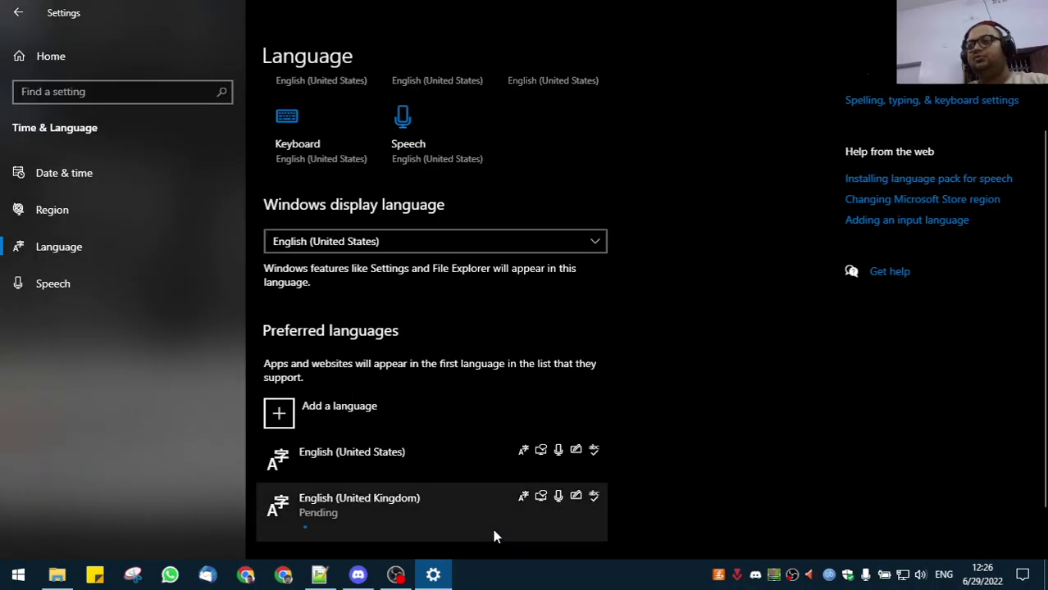
# Check the input language switcher, then remove English (United Kingdom) from preferred languages.
pyautogui.click(944, 573)
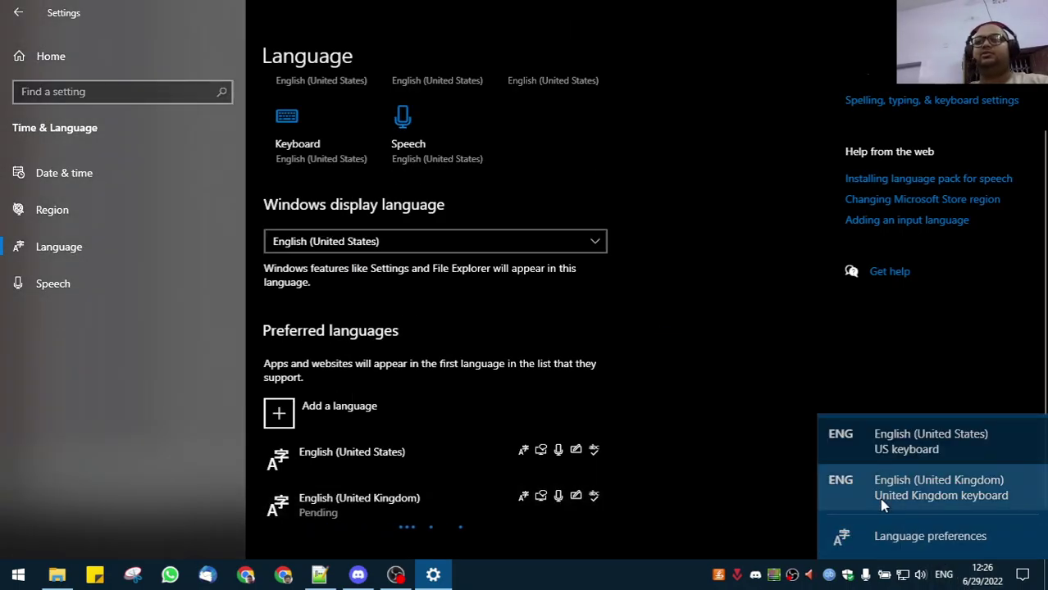
pyautogui.click(733, 470)
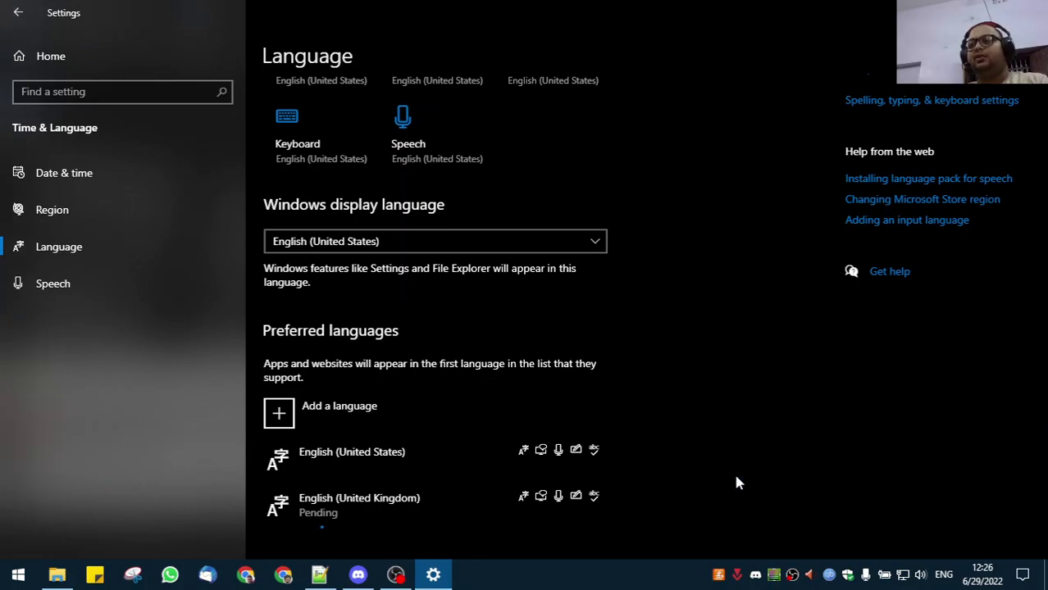
pyautogui.scroll(-1, 529, 470)
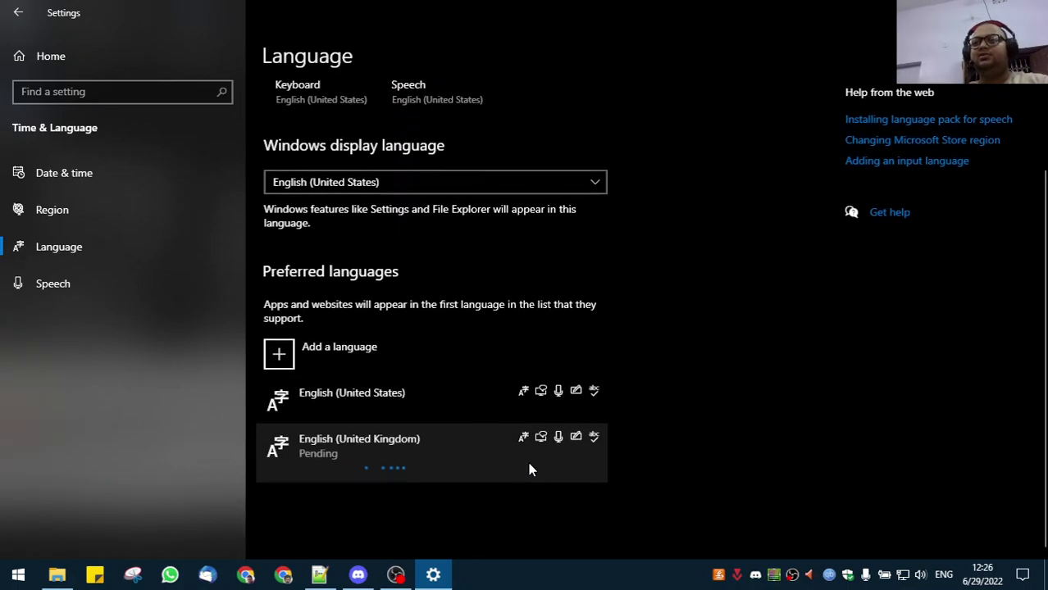
pyautogui.click(444, 466)
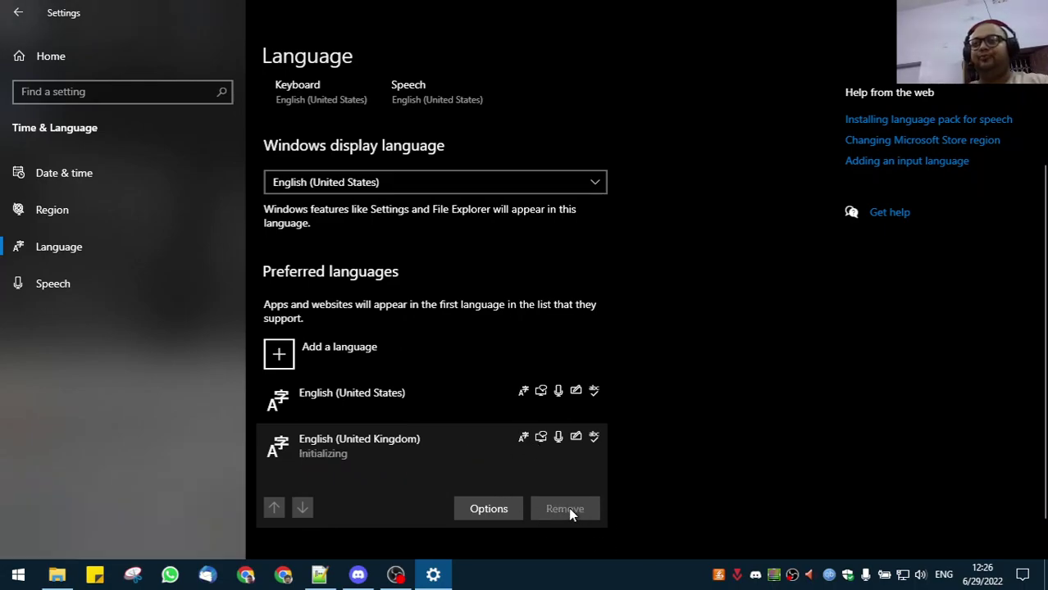
pyautogui.click(397, 398)
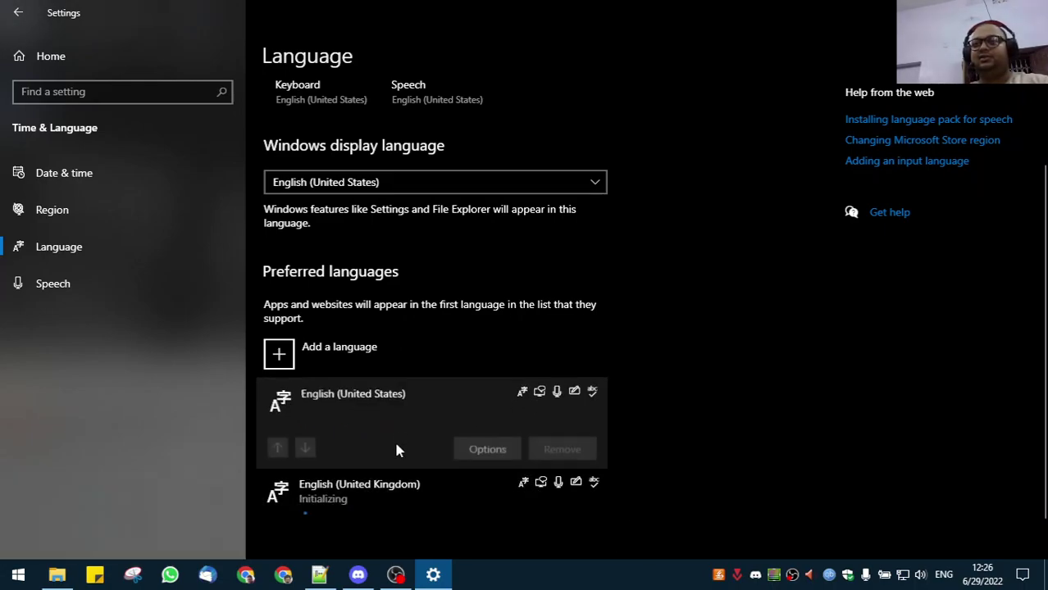
pyautogui.click(402, 491)
pyautogui.click(569, 511)
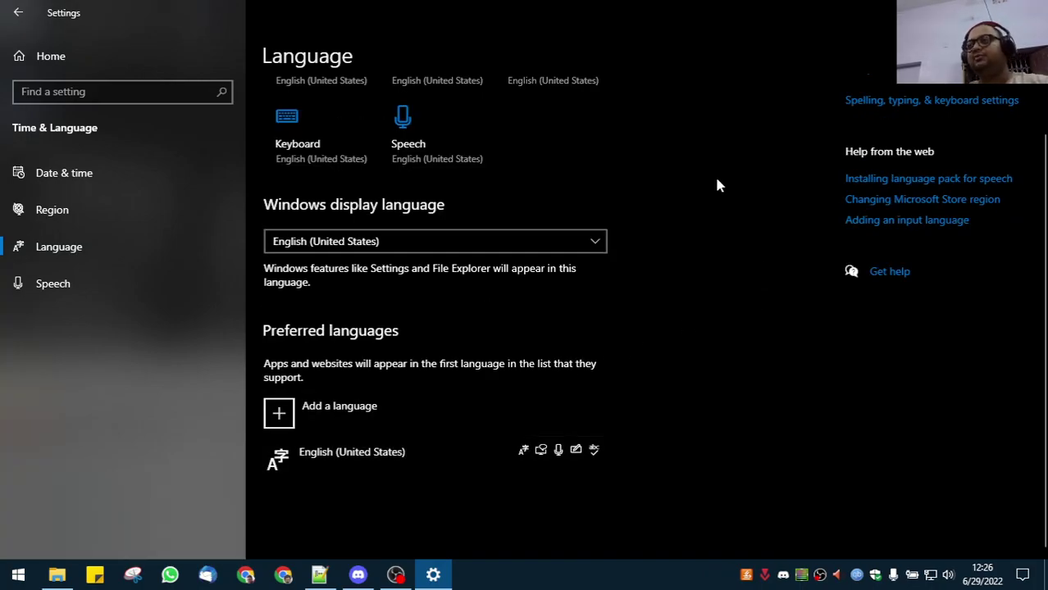
# Close Settings and minimize OBS to reveal the desktop.
pyautogui.click(1029, 12)
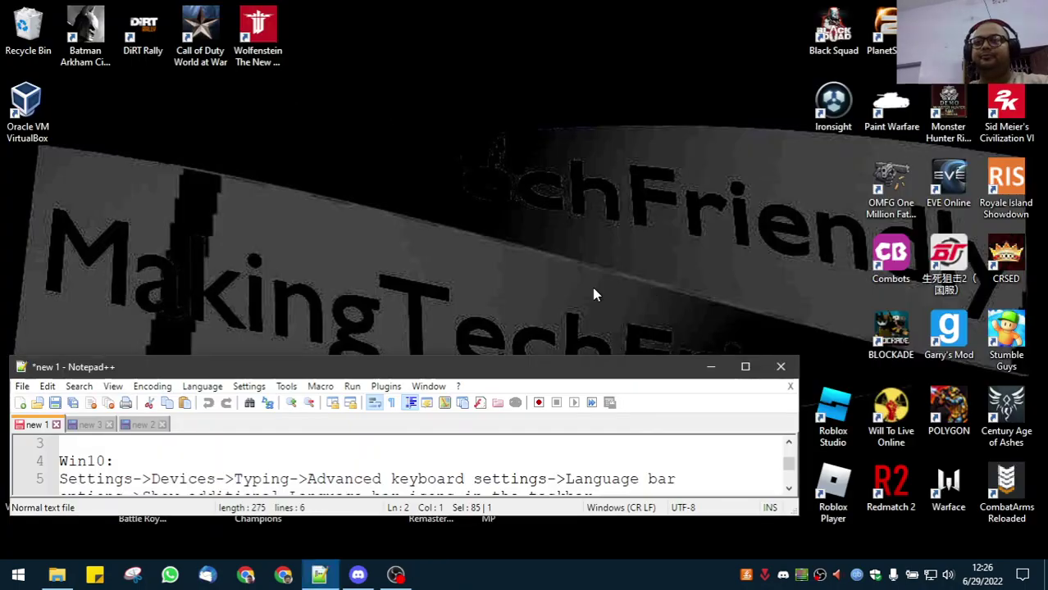
pyautogui.click(396, 573)
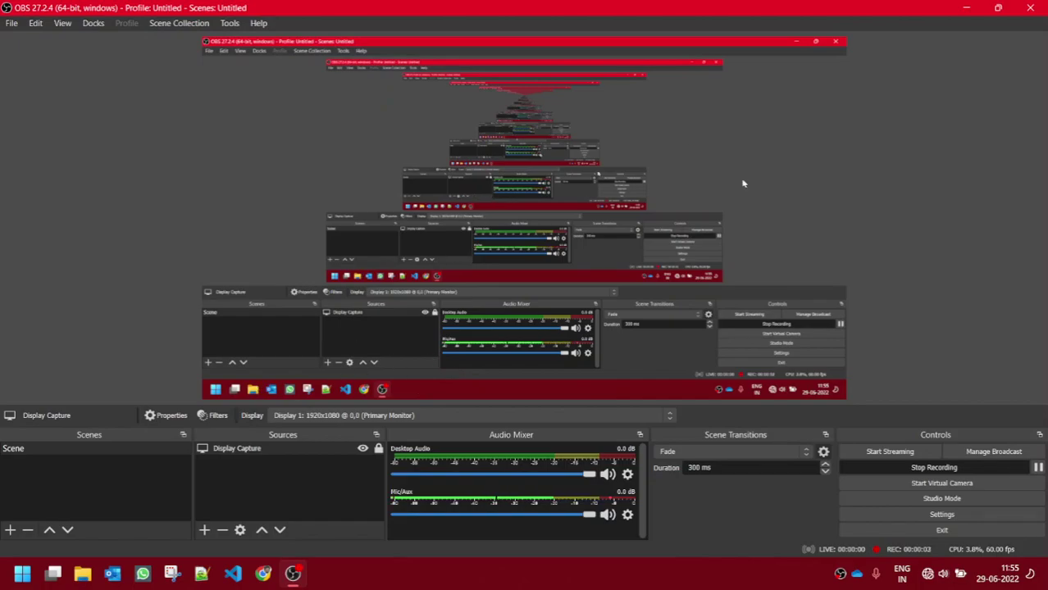
pyautogui.click(965, 7)
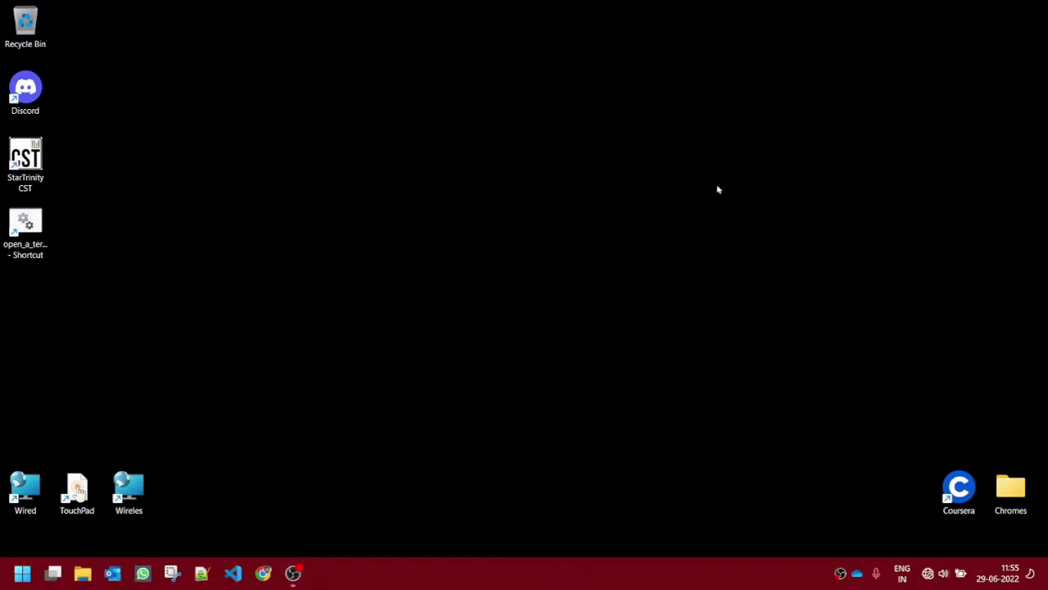
# Run the saved input.dll command from Win+R, then close Text Services and Input Languages.
pyautogui.press('super+r')
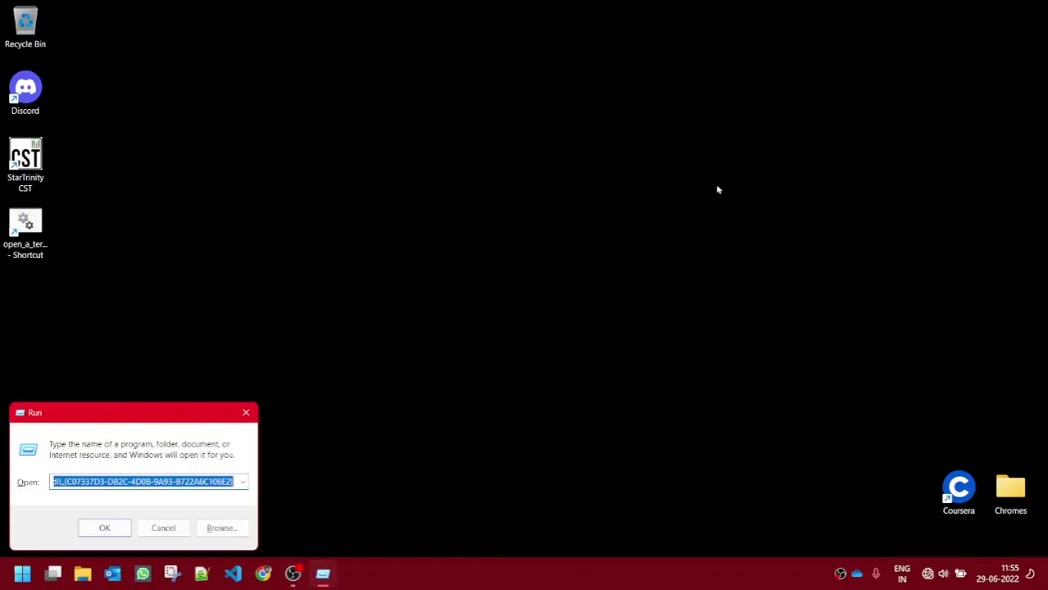
pyautogui.click(171, 480)
pyautogui.moveTo(180, 482); pyautogui.dragTo(18, 484)
pyautogui.click(107, 532)
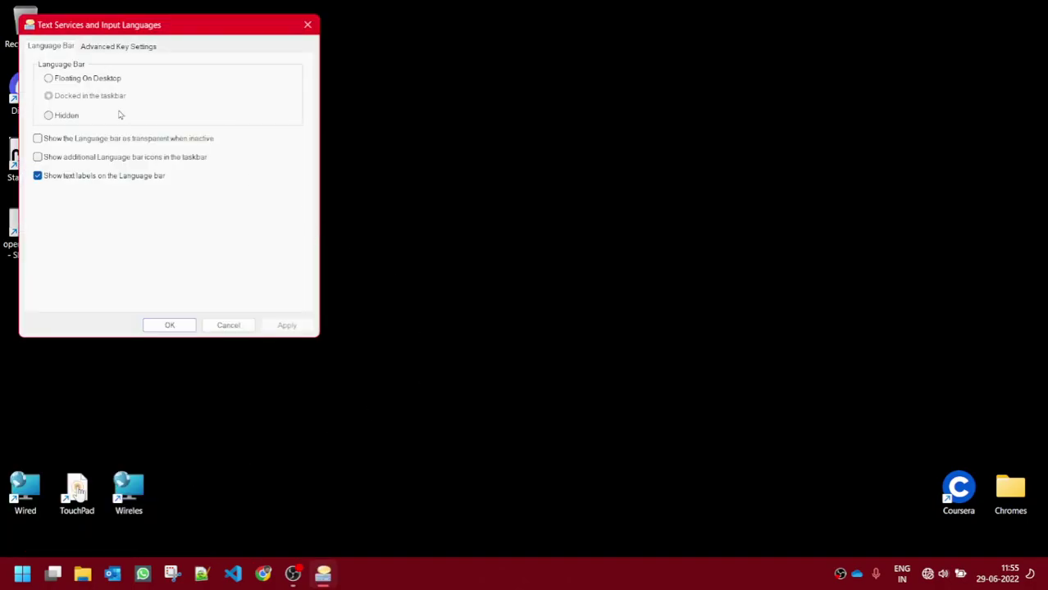
pyautogui.click(309, 26)
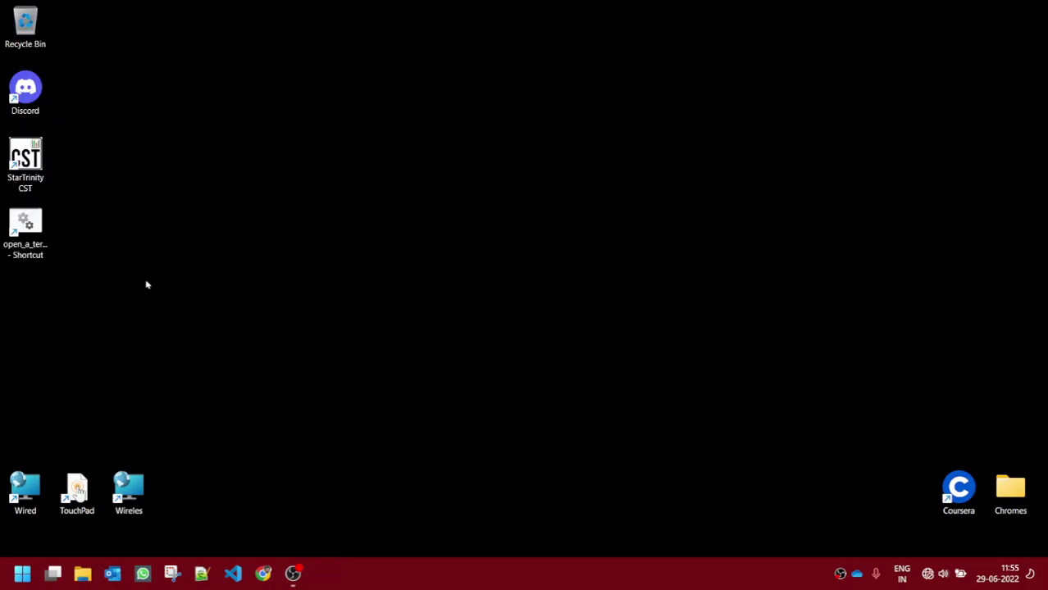
# Launch Settings from quick settings and go to Time & language.
pyautogui.click(22, 573)
pyautogui.click(806, 477)
pyautogui.click(954, 579)
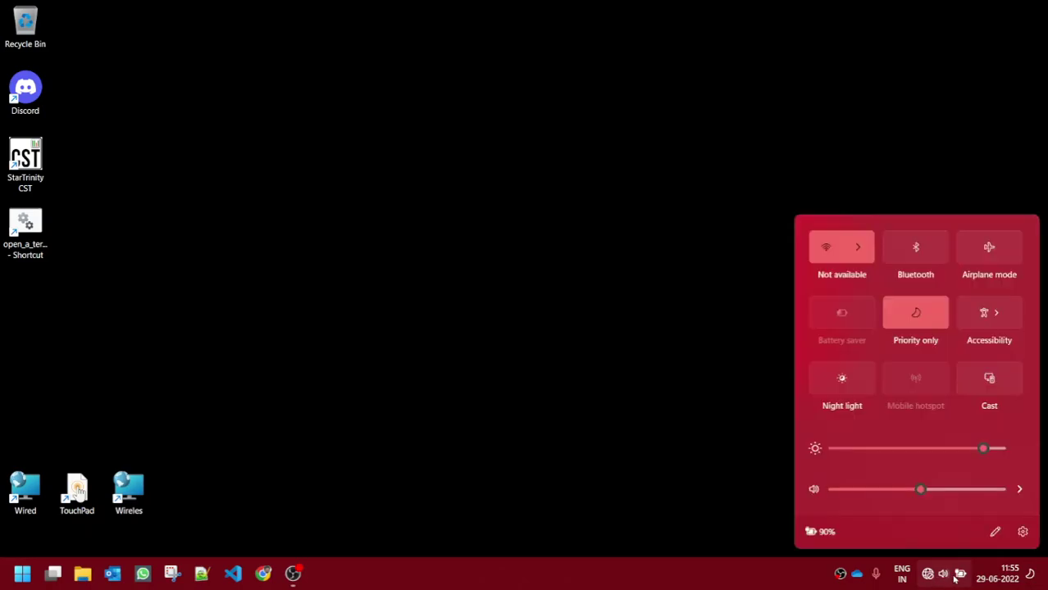
pyautogui.click(1024, 531)
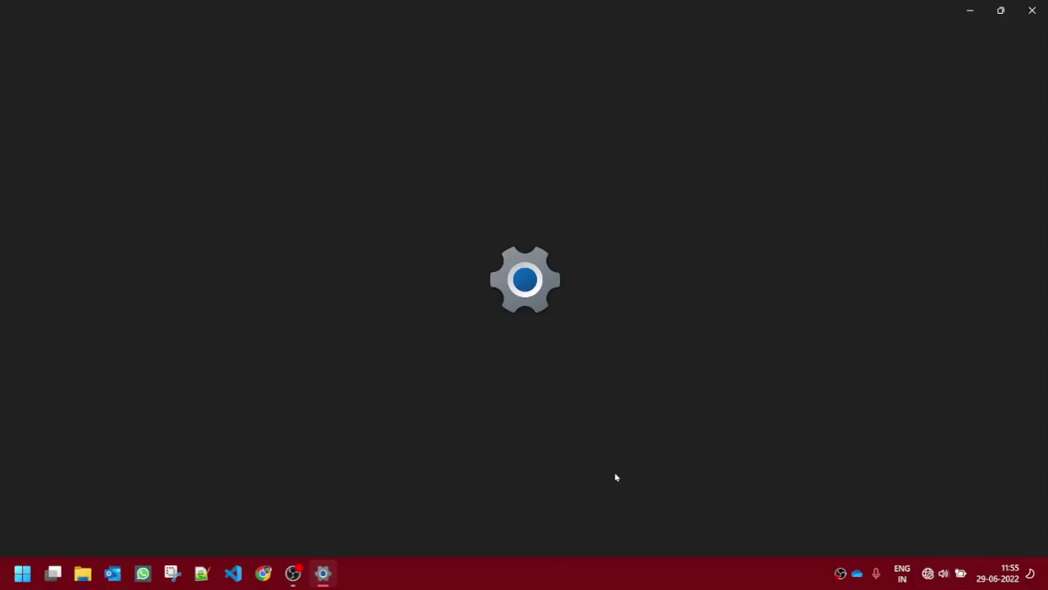
pyautogui.click(84, 312)
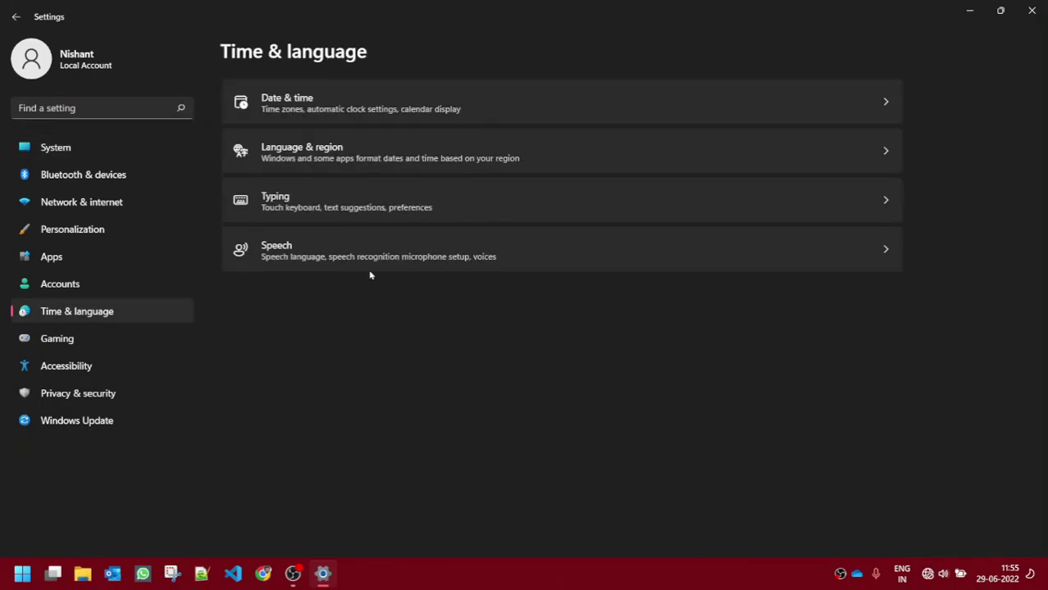
# Open Language bar options via Typing > Advanced keyboard settings, then confirm with OK.
pyautogui.click(360, 206)
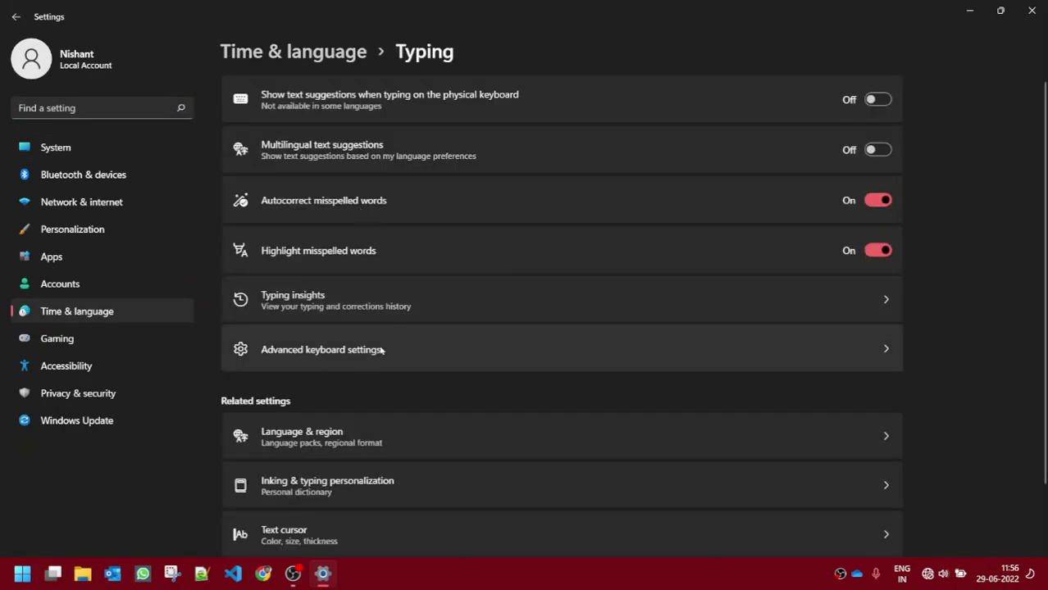
pyautogui.click(419, 355)
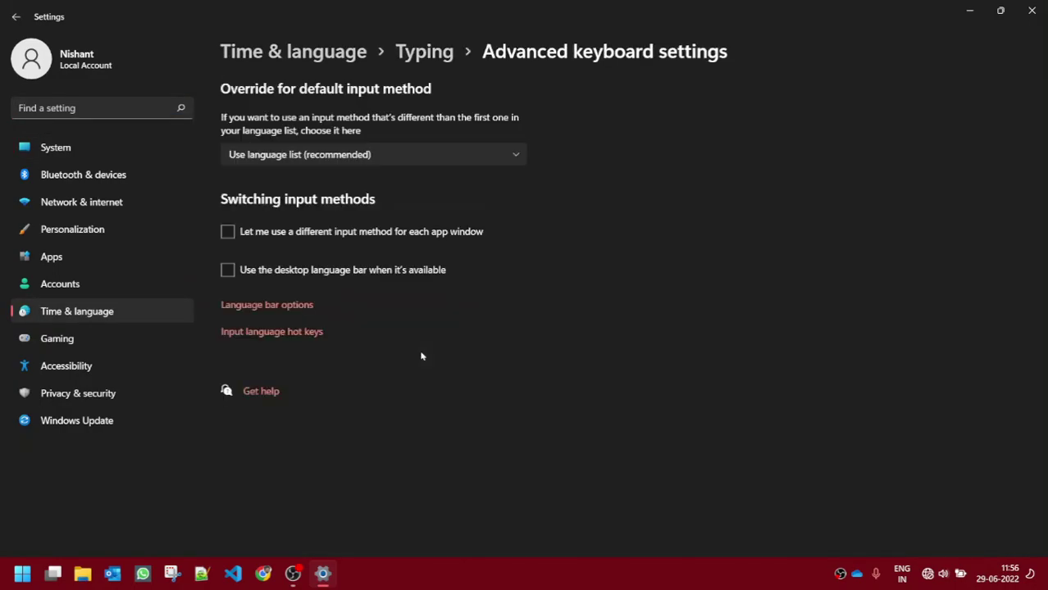
pyautogui.click(290, 308)
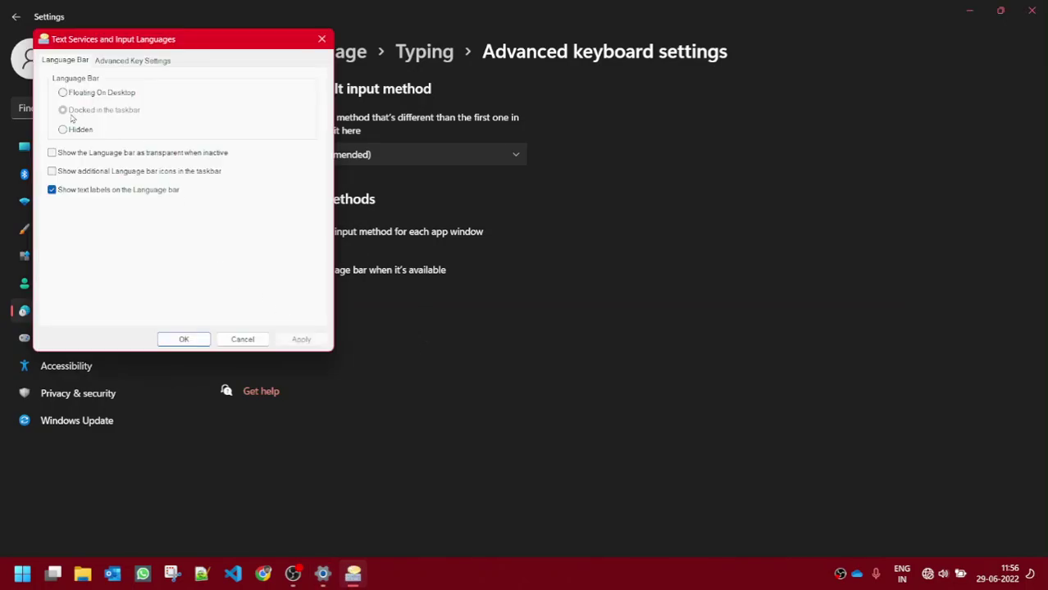
pyautogui.moveTo(142, 41); pyautogui.dragTo(541, 46)
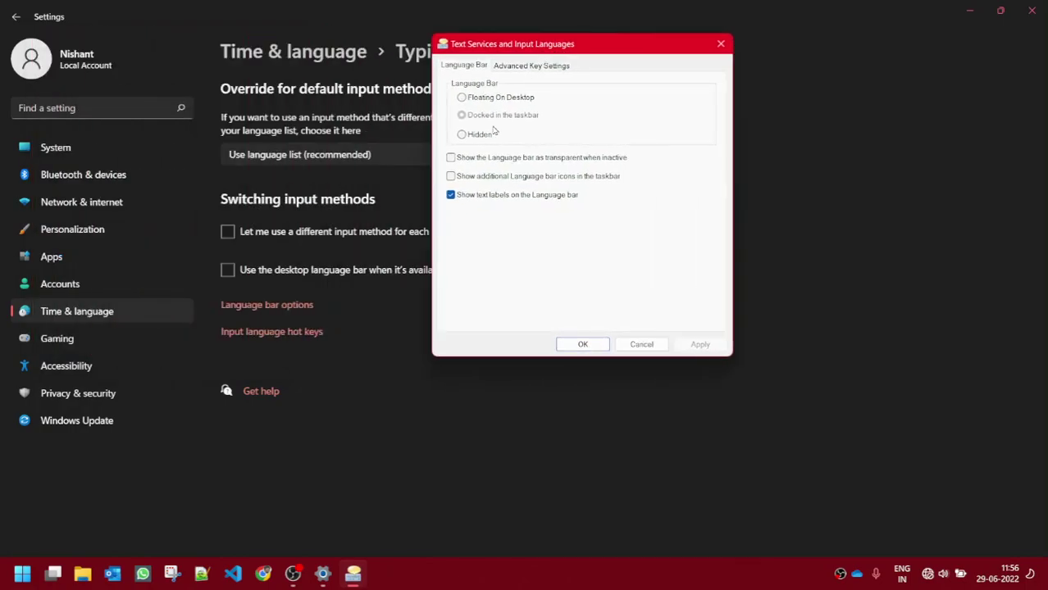
pyautogui.click(581, 345)
# Open Language & region and remove English (India) from preferred languages.
pyautogui.click(431, 58)
pyautogui.click(288, 63)
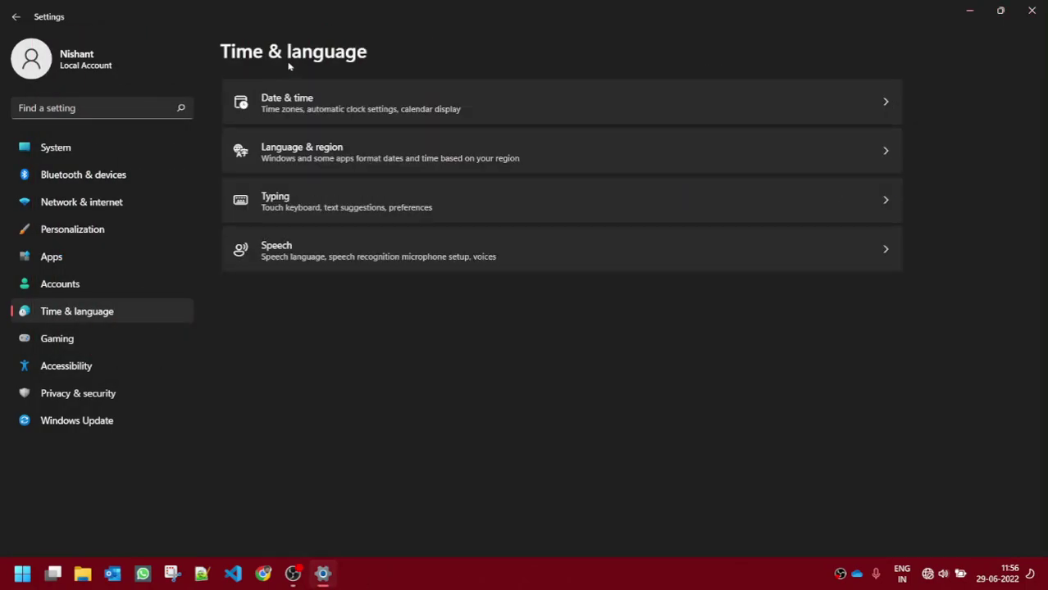
pyautogui.click(327, 160)
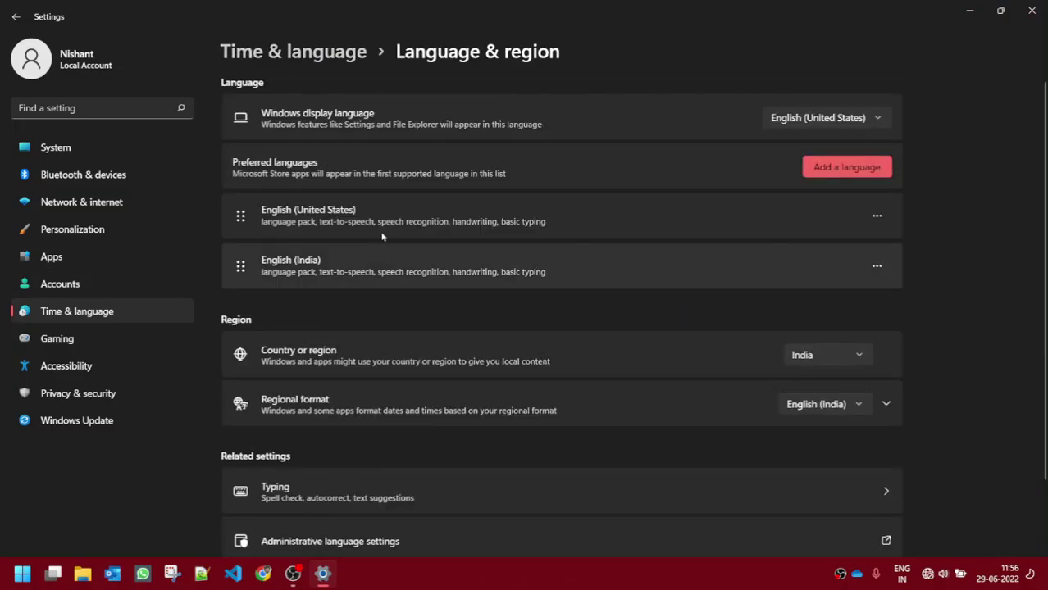
pyautogui.click(853, 171)
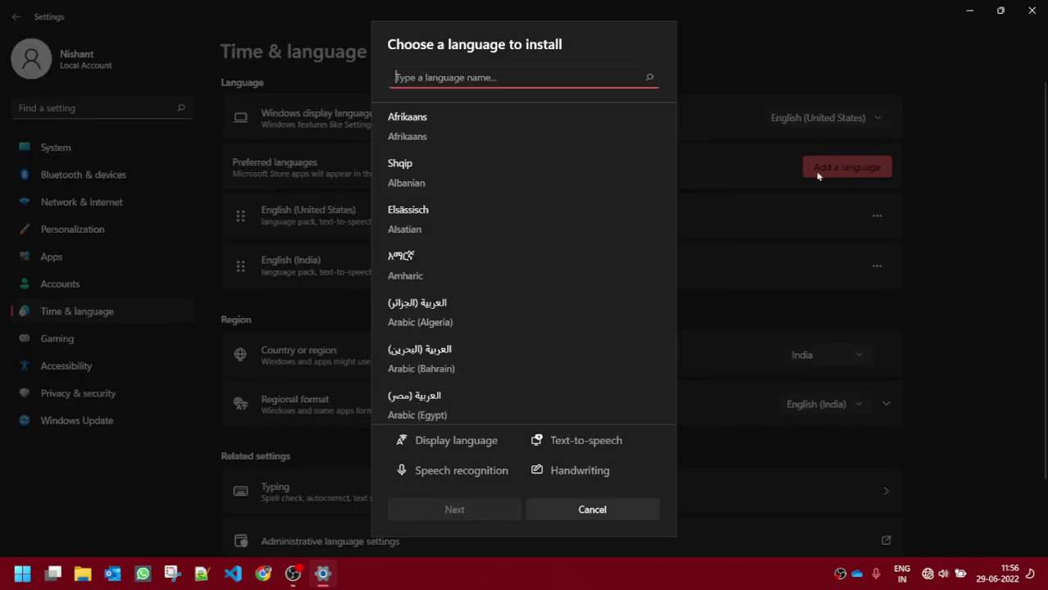
pyautogui.click(591, 509)
pyautogui.click(876, 265)
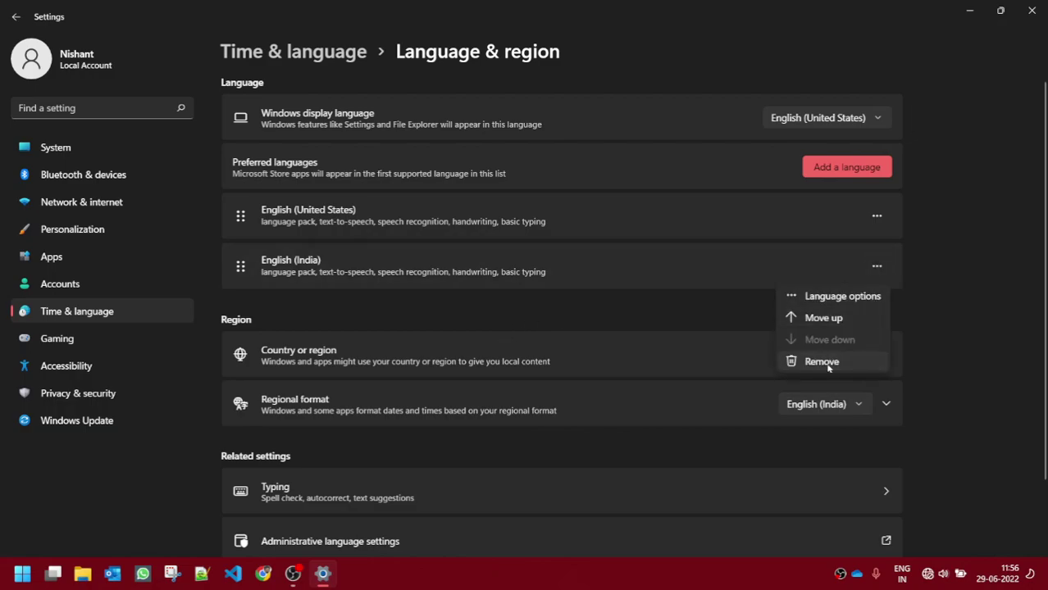
pyautogui.click(799, 359)
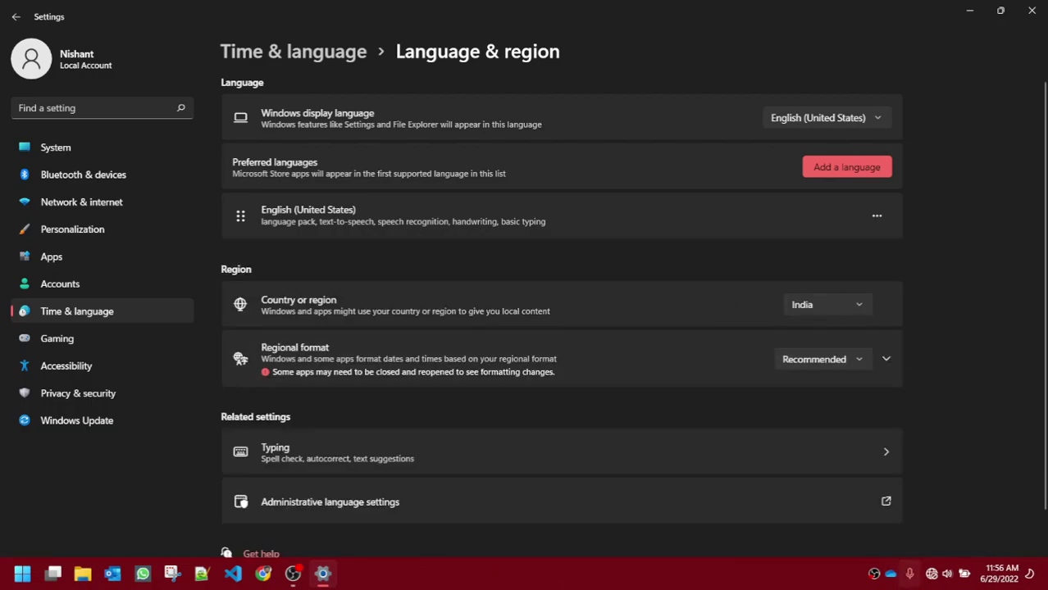
# Start adding Shqip (Albanian), then cancel before it installs.
pyautogui.click(852, 177)
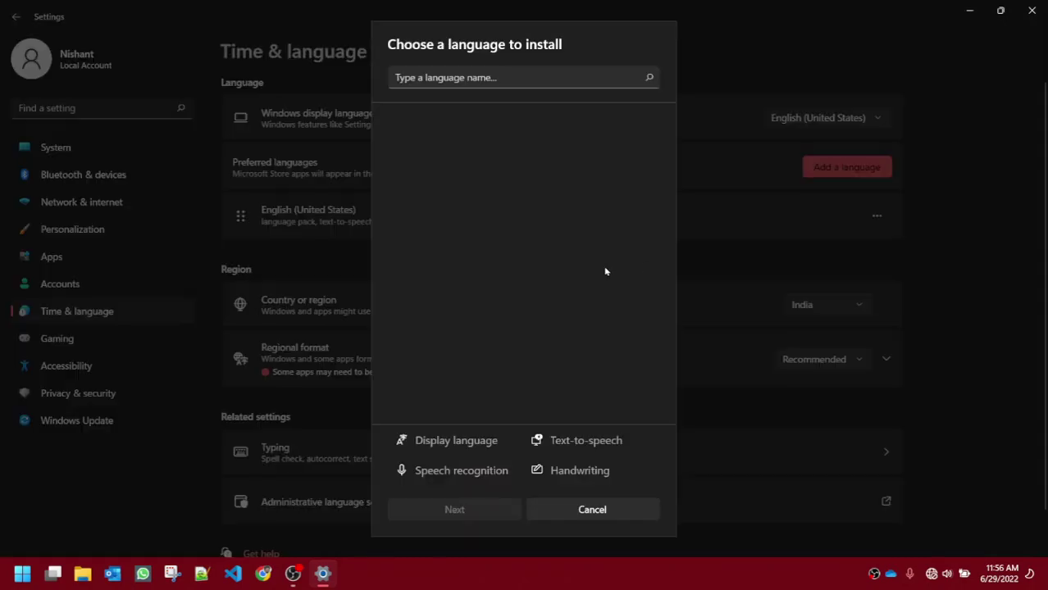
pyautogui.click(473, 157)
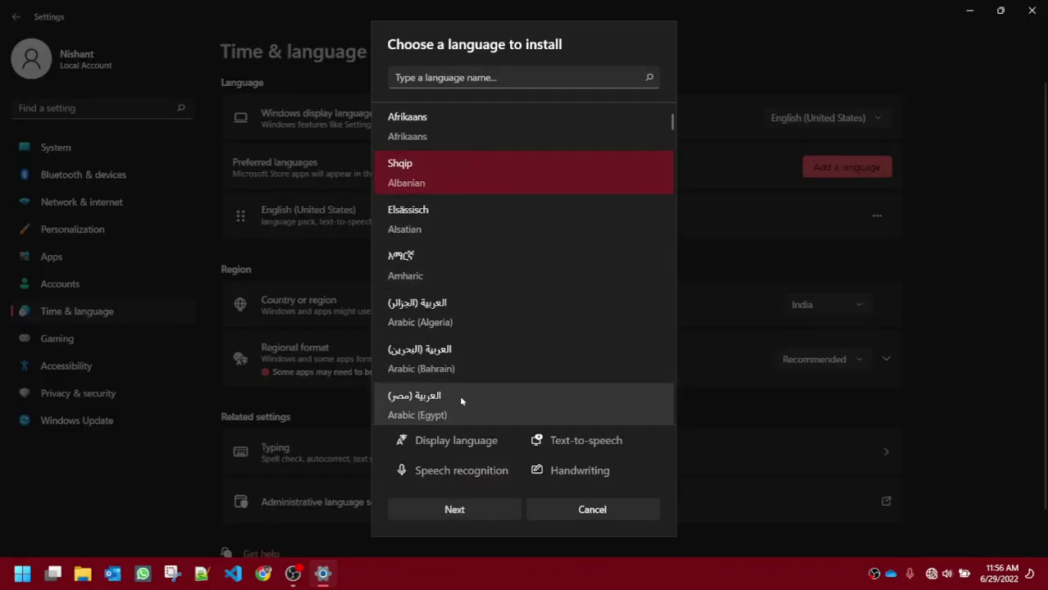
pyautogui.press('Return')
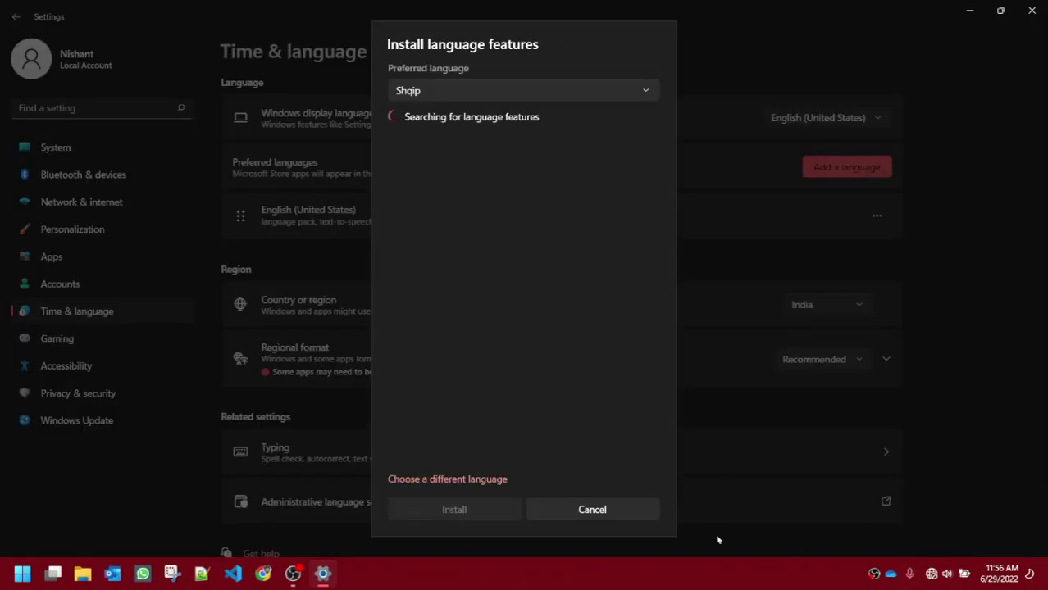
pyautogui.click(598, 506)
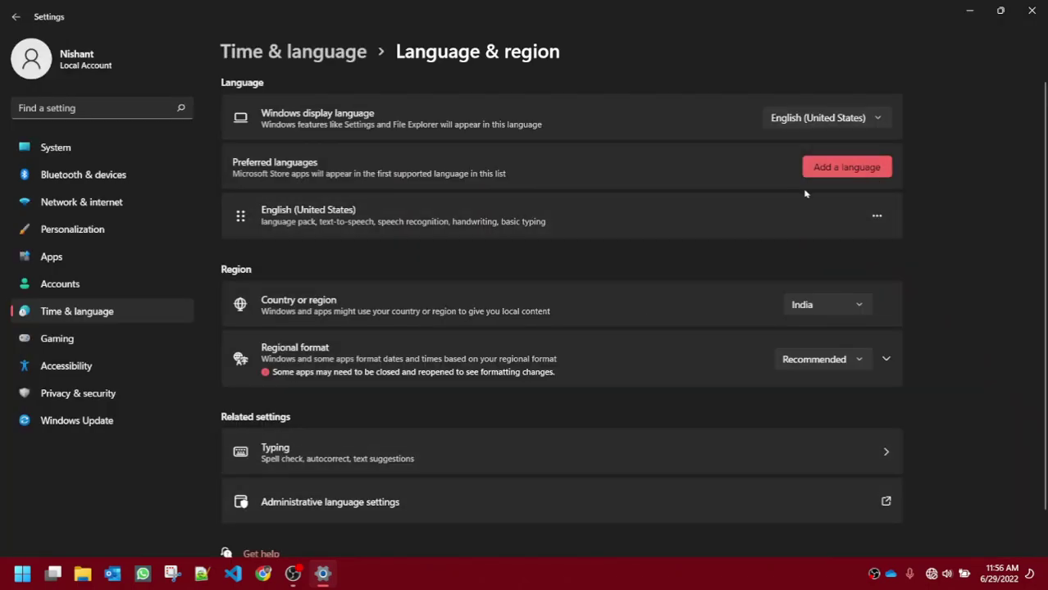